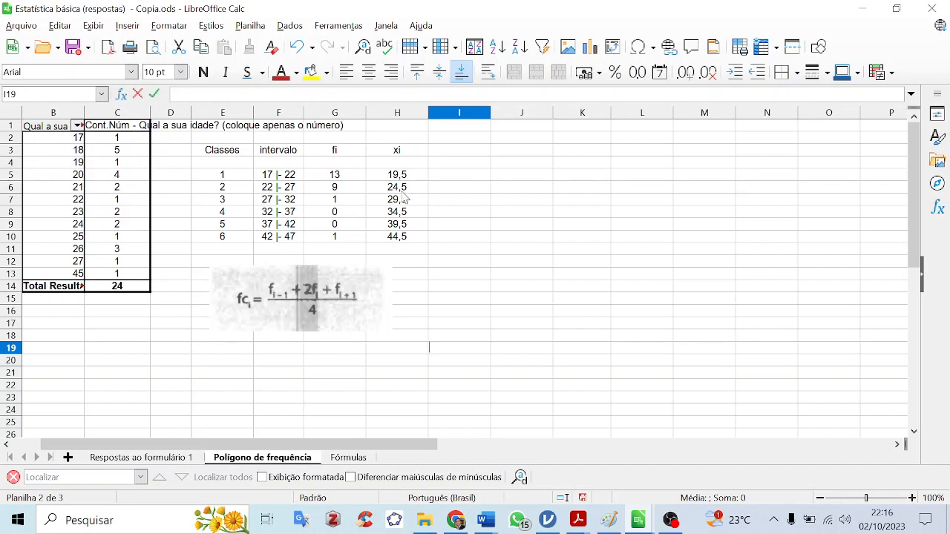
# Review the class midpoint formulas in the xi column.
pyautogui.moveTo(402, 176); pyautogui.dragTo(401, 238)
pyautogui.click(408, 216)
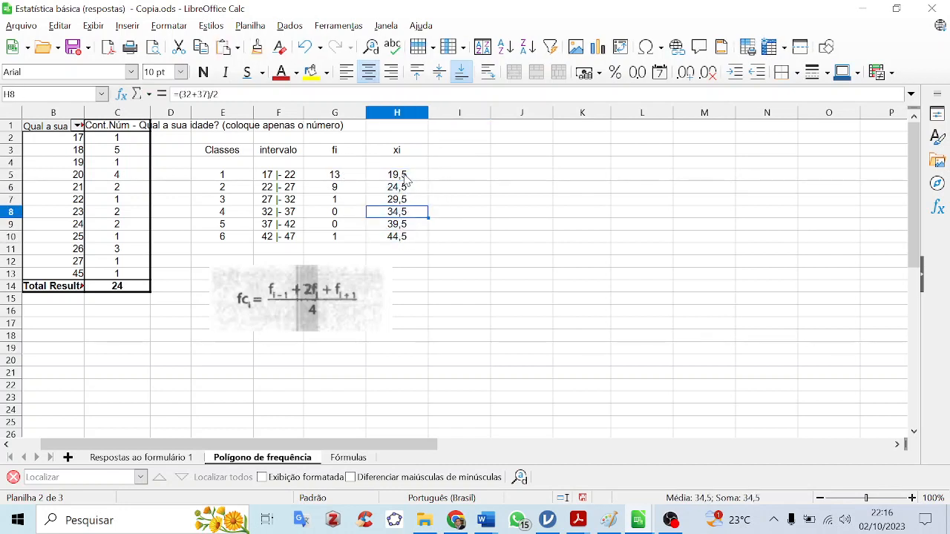
pyautogui.doubleClick(406, 175)
pyautogui.click(407, 199)
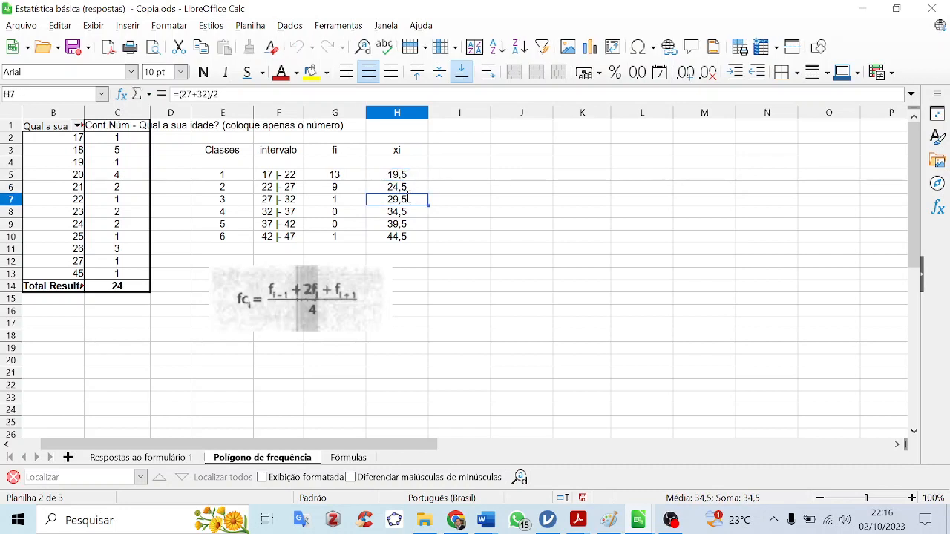
pyautogui.click(450, 153)
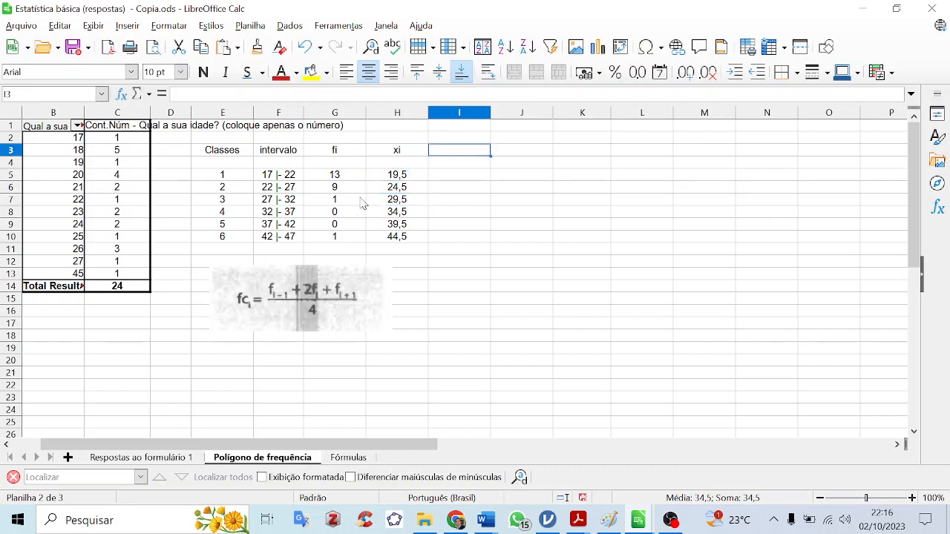
# Enlarge the fci formula image below the class table to about 9.2 by 3.4 cm.
pyautogui.click(272, 306)
pyautogui.moveTo(392, 333); pyautogui.dragTo(486, 375)
pyautogui.click(641, 335)
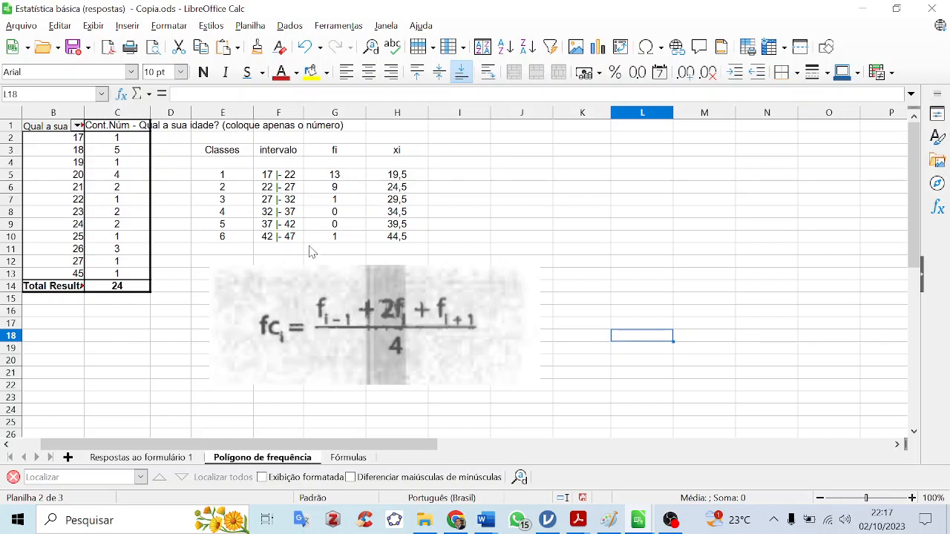
pyautogui.click(408, 320)
pyautogui.click(532, 389)
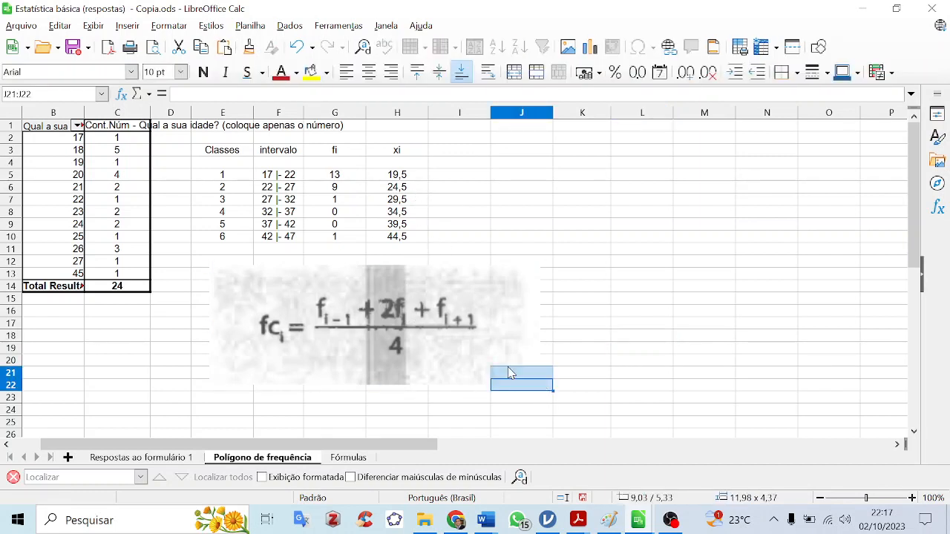
pyautogui.click(537, 385)
pyautogui.moveTo(536, 384); pyautogui.dragTo(443, 366)
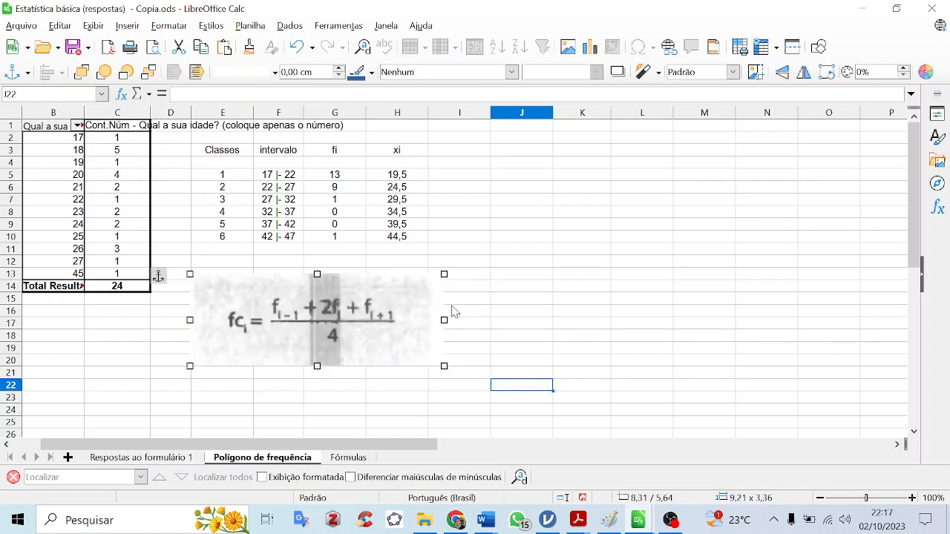
# Enter the column header "fic" in cell I3, beside the xi header.
pyautogui.click(456, 151)
pyautogui.write('fic')
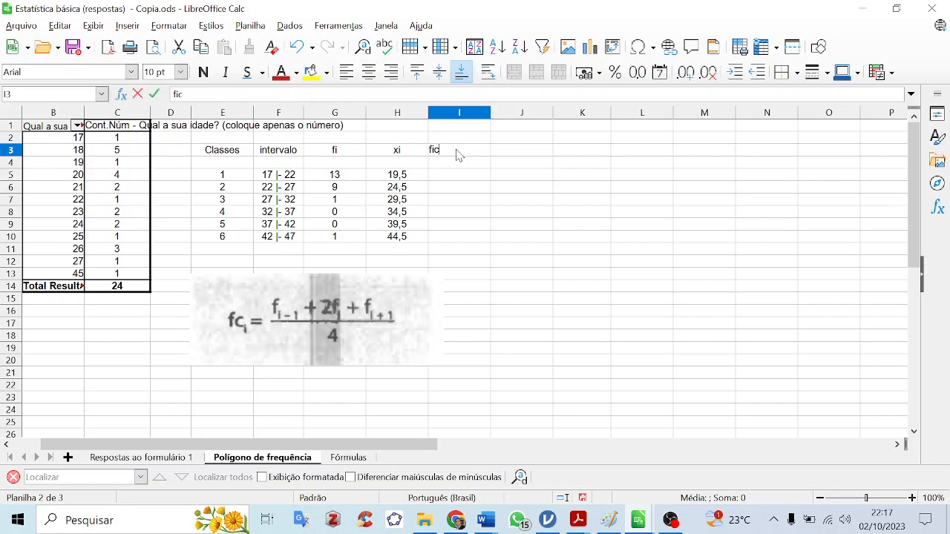
pyautogui.press('Return')
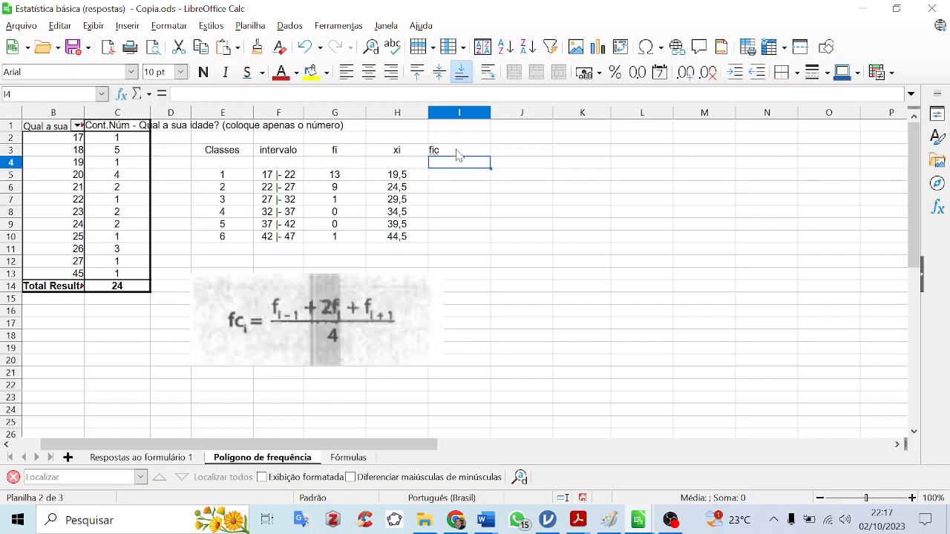
pyautogui.press('Return')
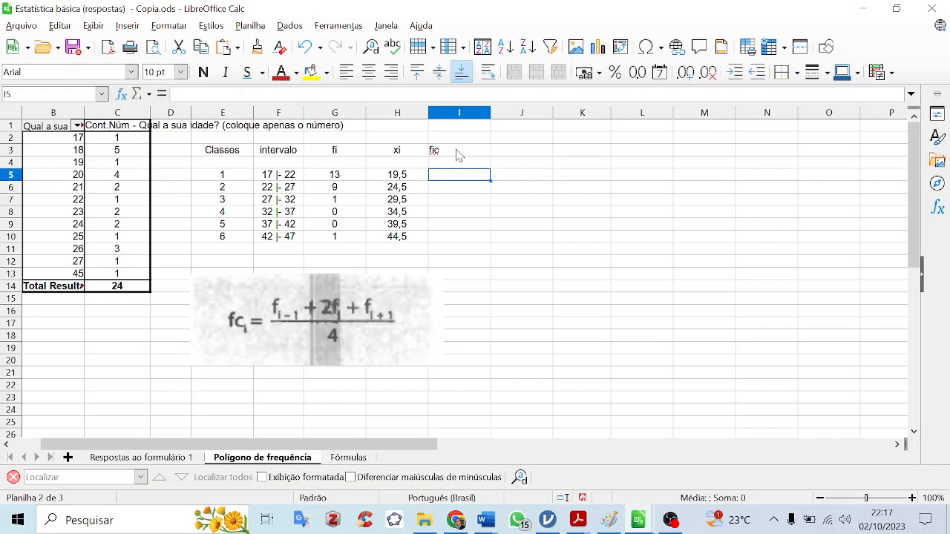
# Enter the formula =(0+2*G5+G6)/4 in cell I5 for the first class.
pyautogui.write('=(0+2*')
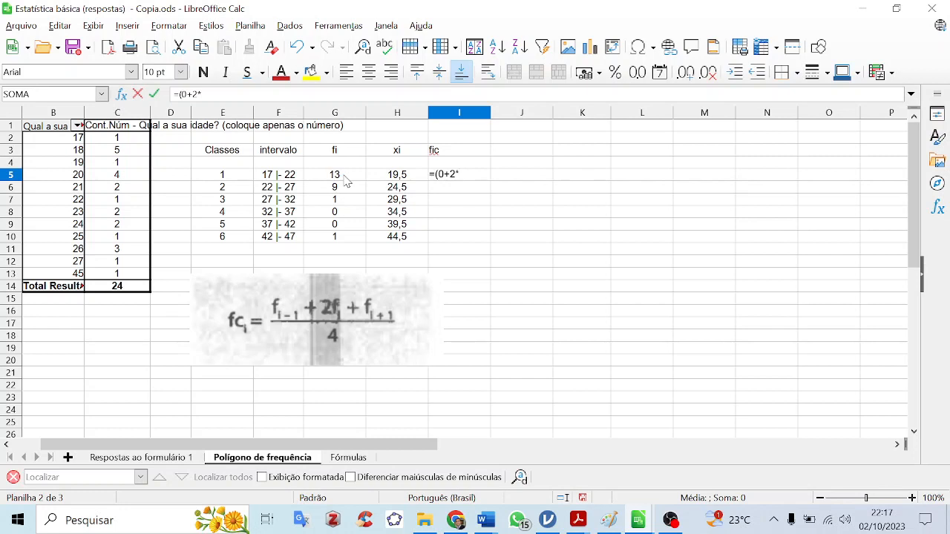
pyautogui.click(345, 178)
pyautogui.write('+')
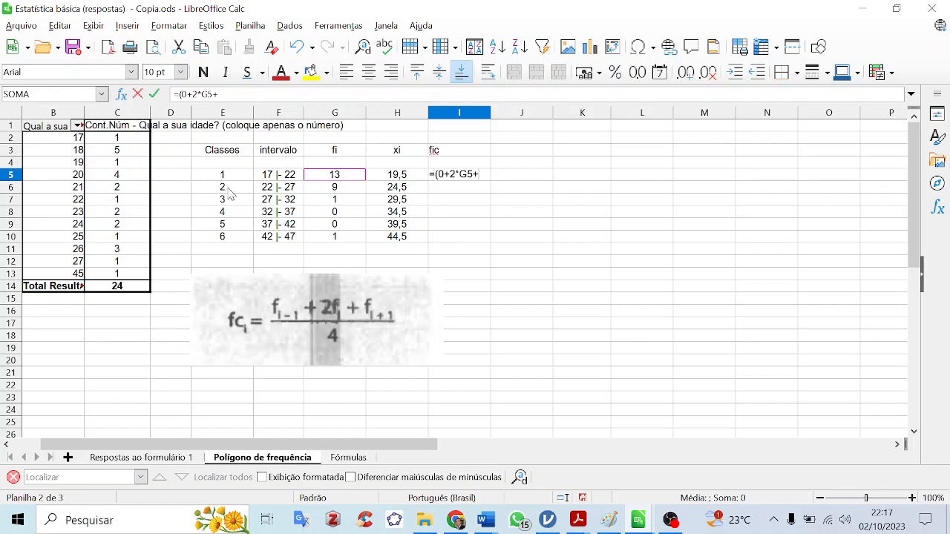
pyautogui.click(351, 190)
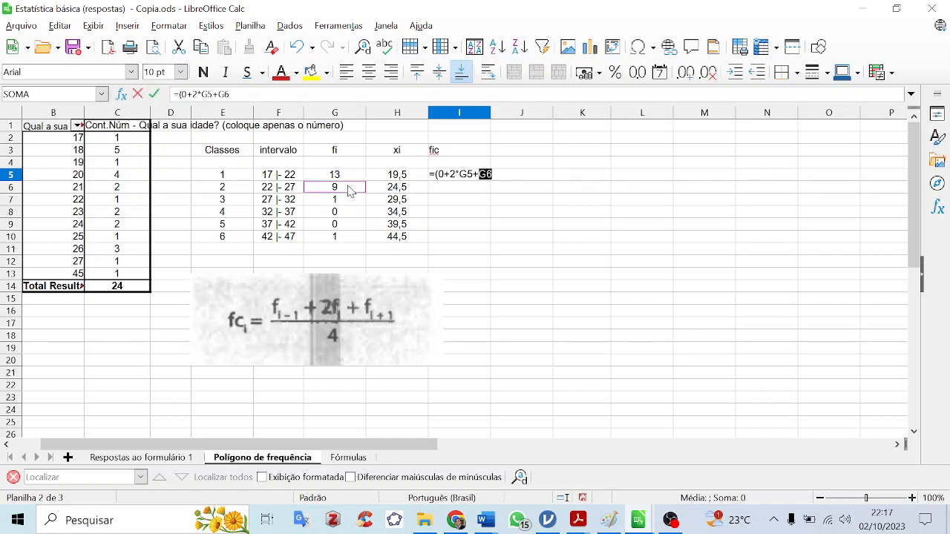
pyautogui.write(')/4')
pyautogui.press('Return')
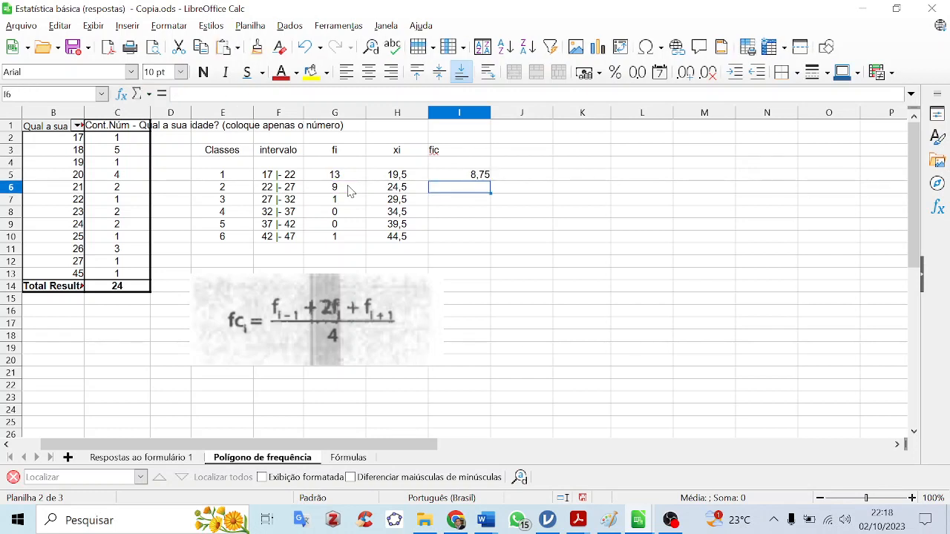
# Fill the I5 formula down the fic column through I10 and check the copied formulas.
pyautogui.click(475, 178)
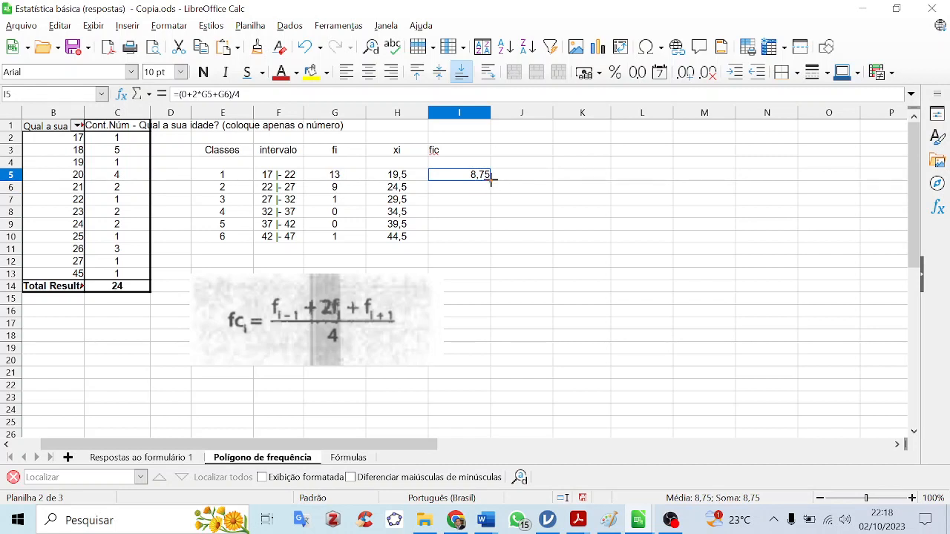
pyautogui.doubleClick(491, 179)
pyautogui.click(464, 264)
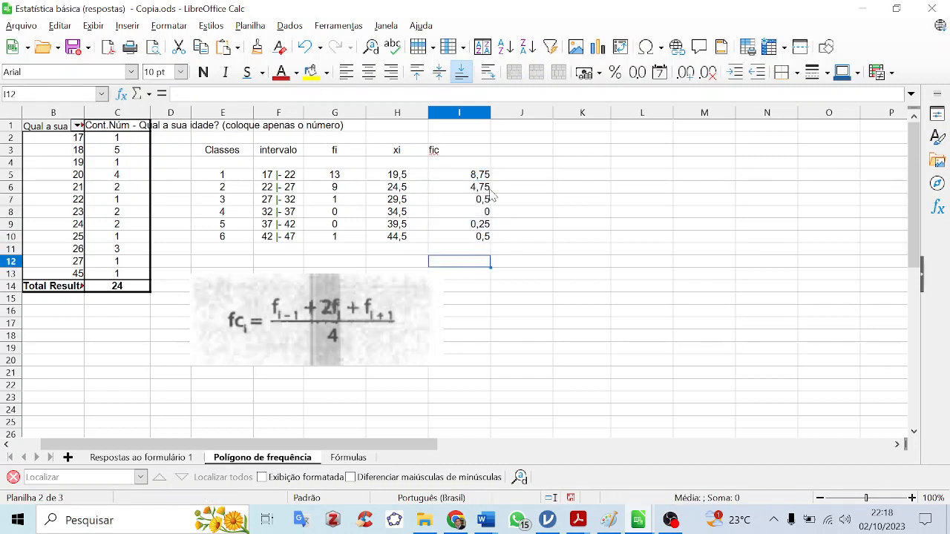
pyautogui.click(476, 190)
pyautogui.click(475, 238)
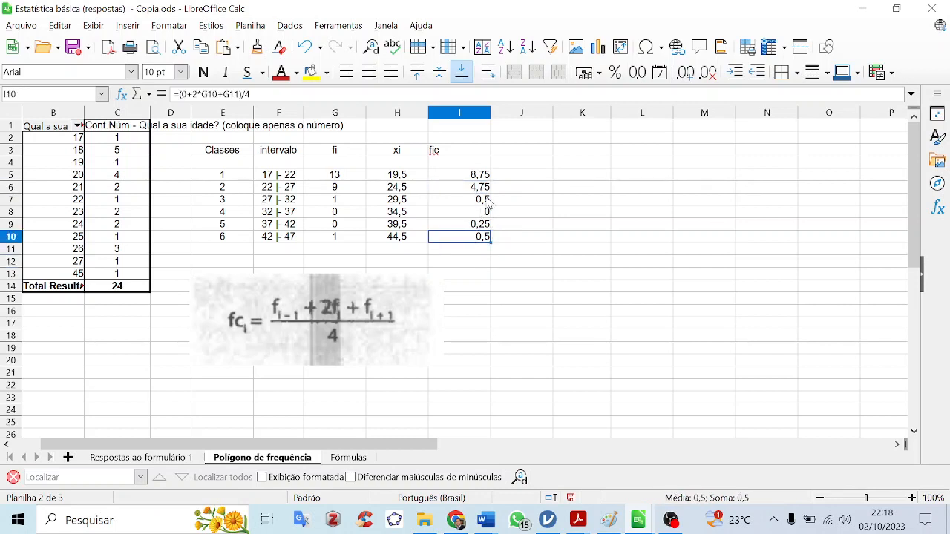
# Replace the 0 in the I6 formula with G5, giving =(G5+2*G6+G7)/4.
pyautogui.click(479, 188)
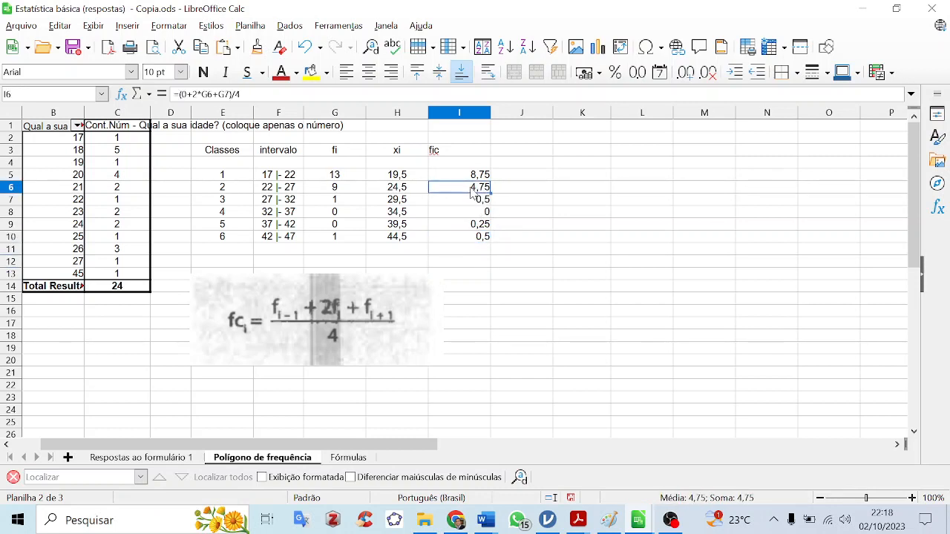
pyautogui.doubleClick(472, 192)
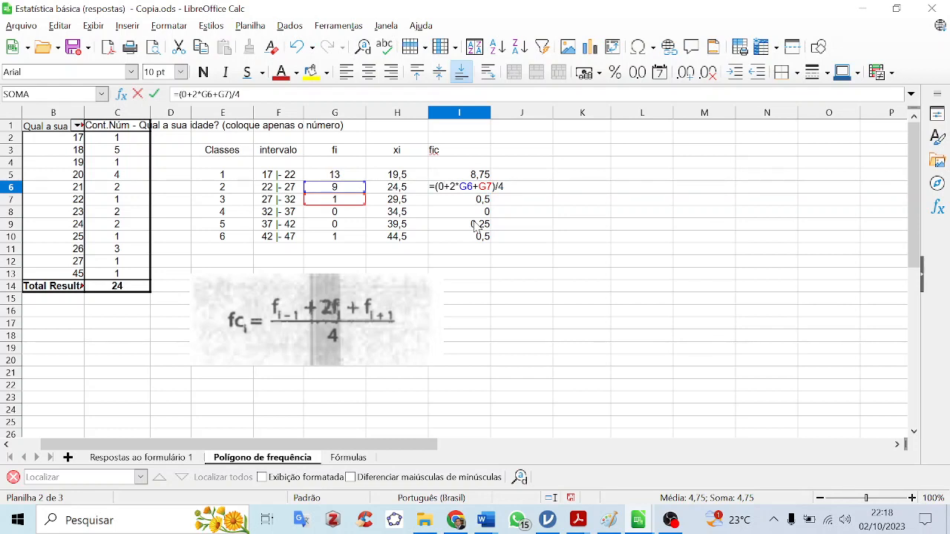
pyautogui.press('BackSpace')
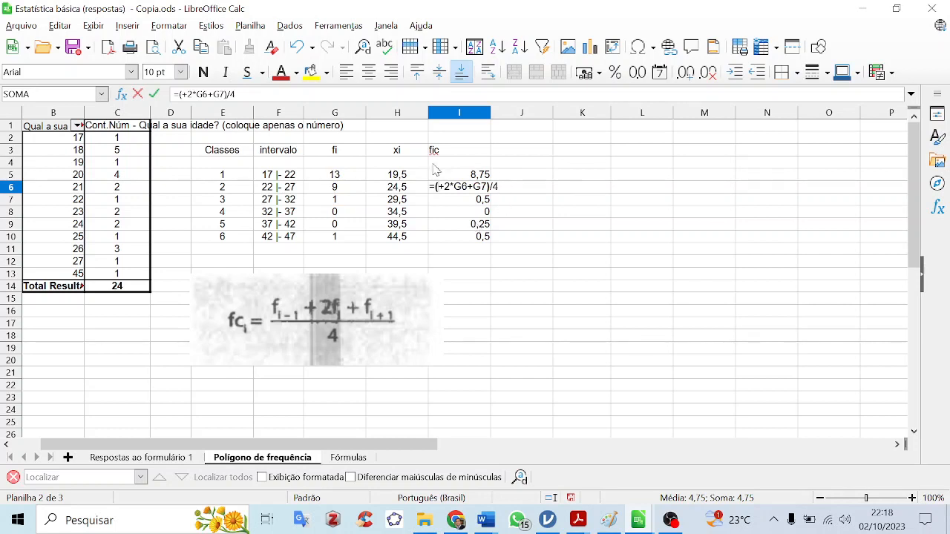
pyautogui.click(349, 178)
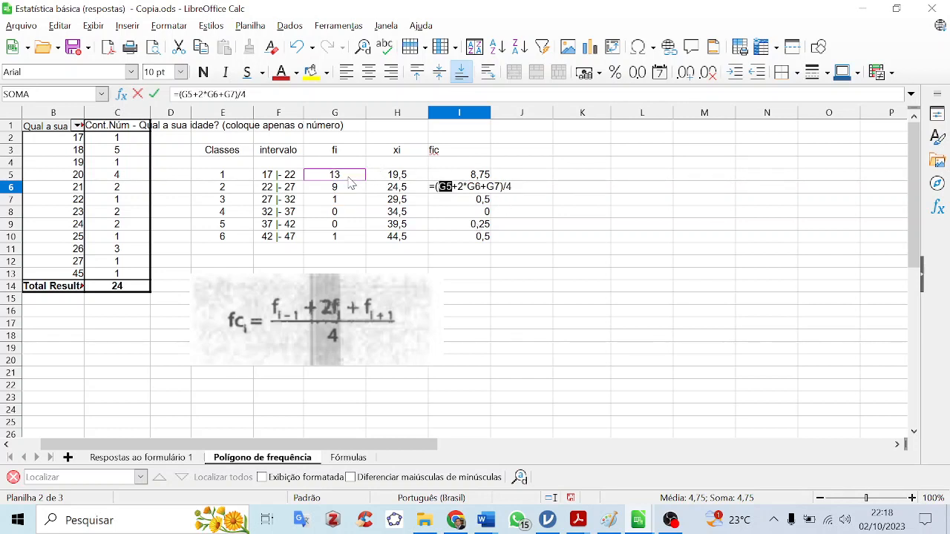
pyautogui.press('Return')
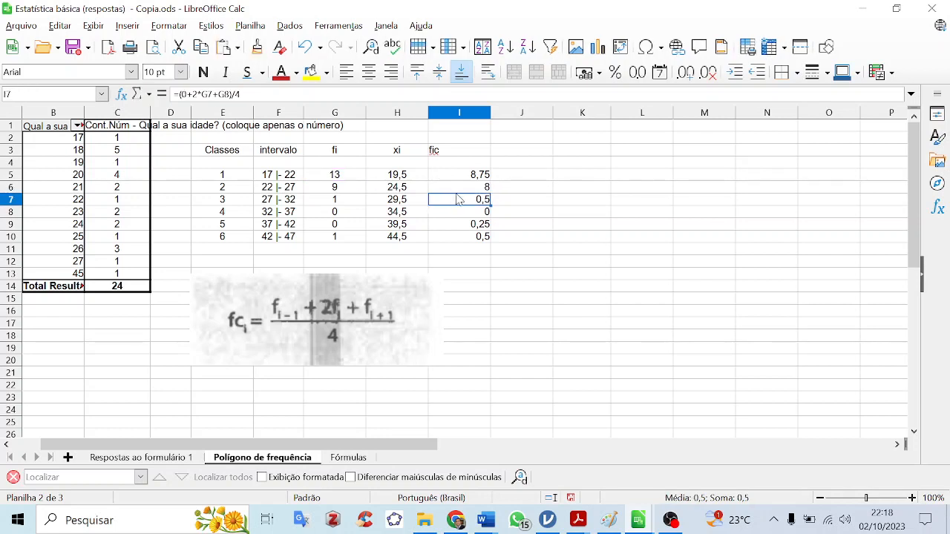
# Try filling the I6 formula down through I10 and undo the fill.
pyautogui.click(480, 189)
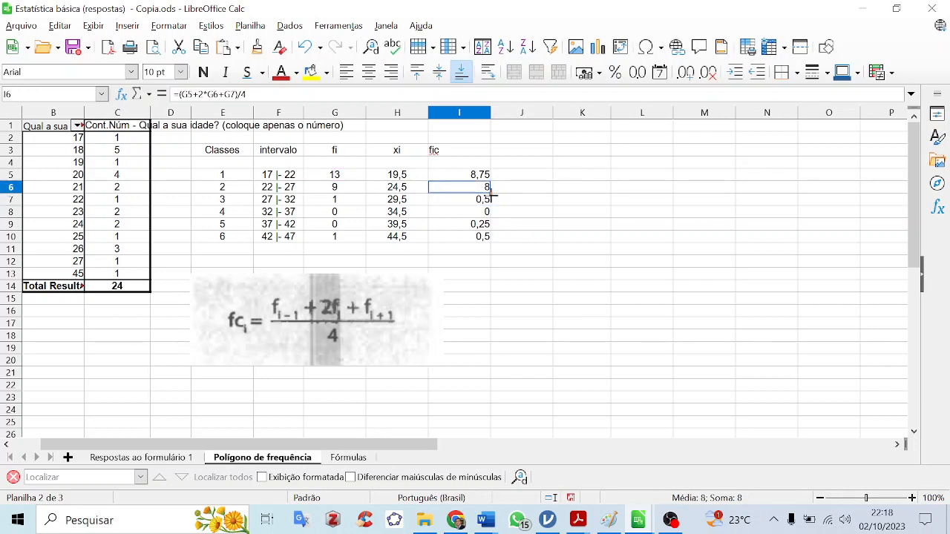
pyautogui.moveTo(489, 193); pyautogui.dragTo(487, 239)
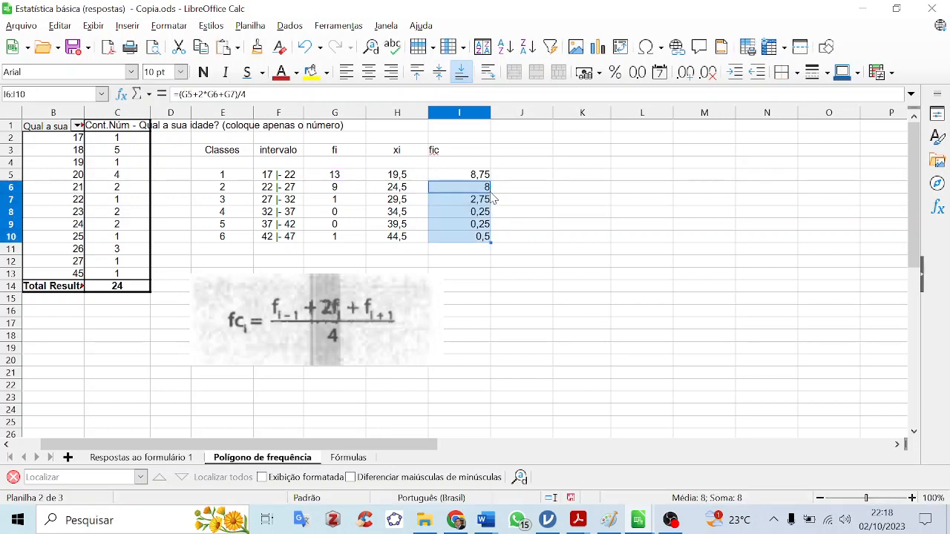
pyautogui.click(486, 250)
pyautogui.click(305, 49)
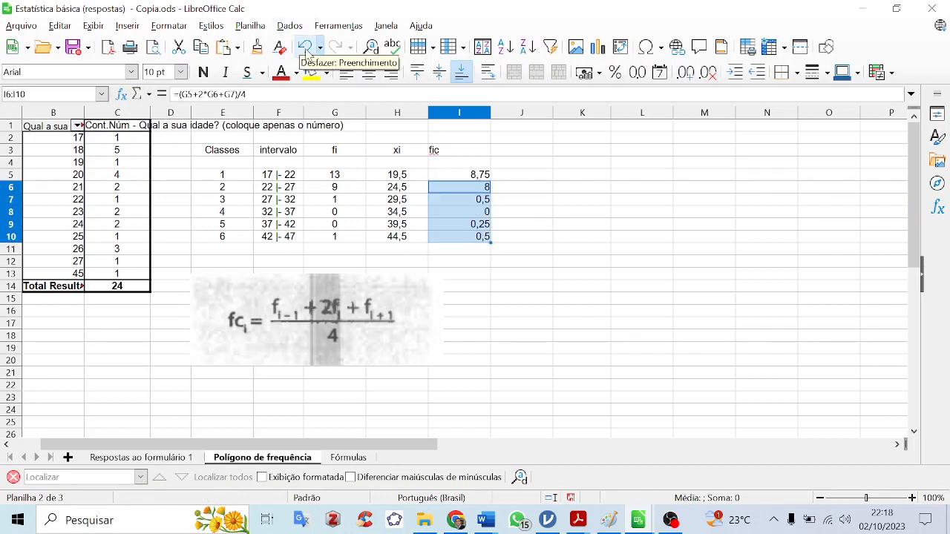
# Check the fic formulas in cells I7, I9 and I6 without changing them.
pyautogui.doubleClick(479, 199)
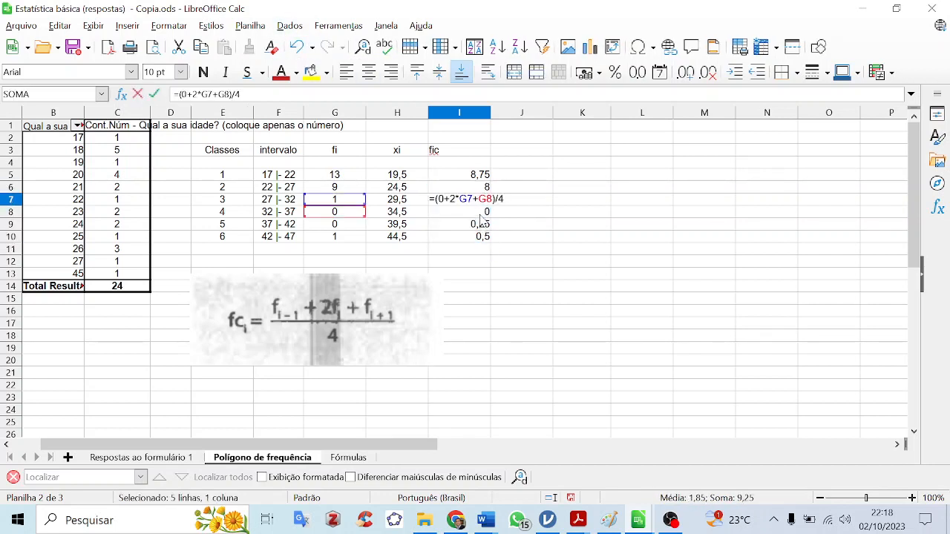
pyautogui.press('Return')
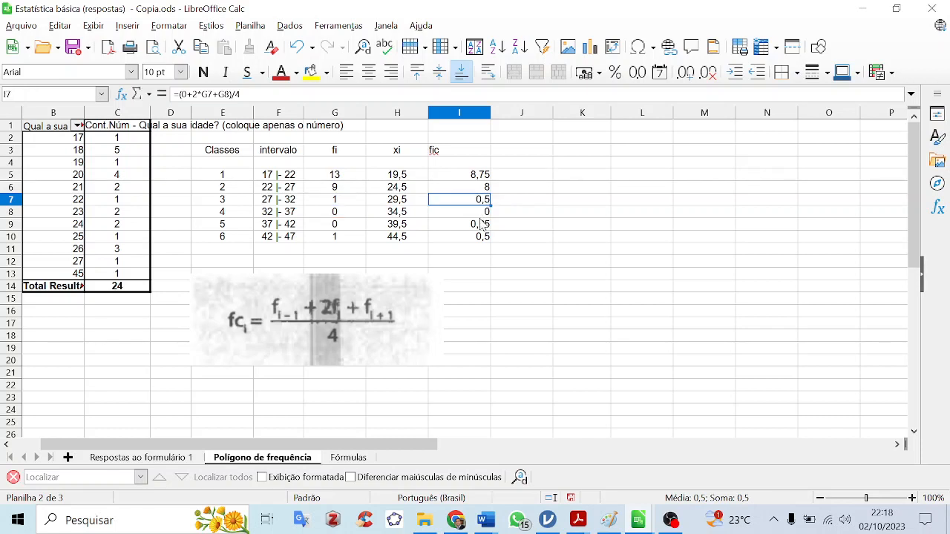
pyautogui.doubleClick(483, 224)
pyautogui.press('Return')
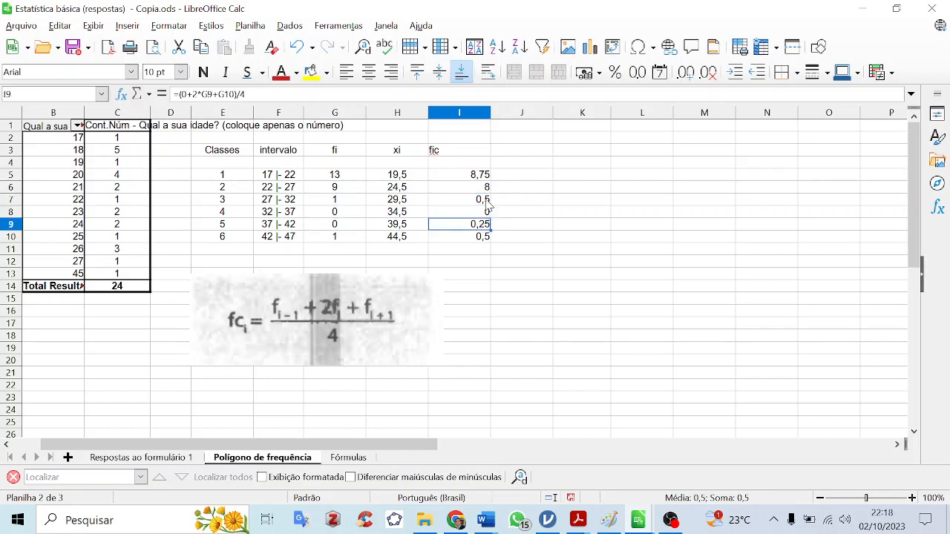
pyautogui.doubleClick(446, 186)
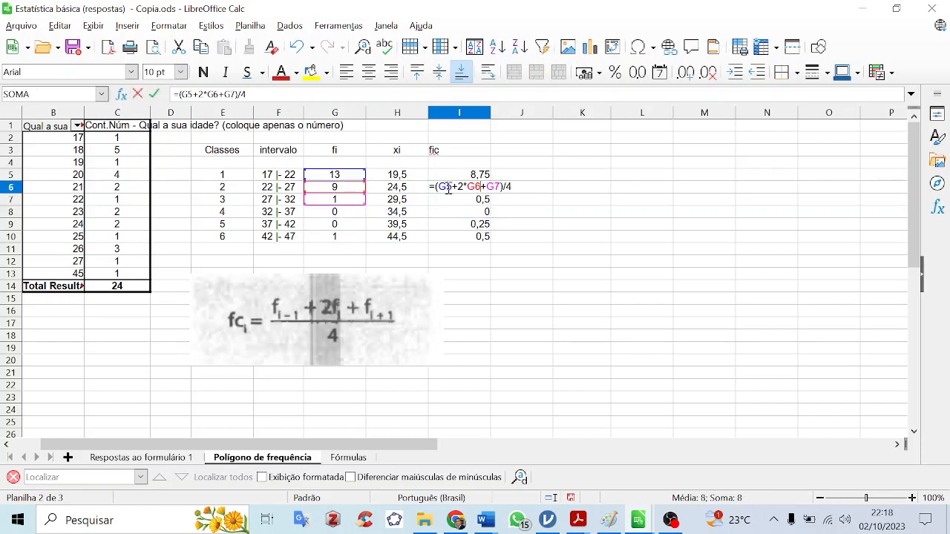
pyautogui.press('Escape')
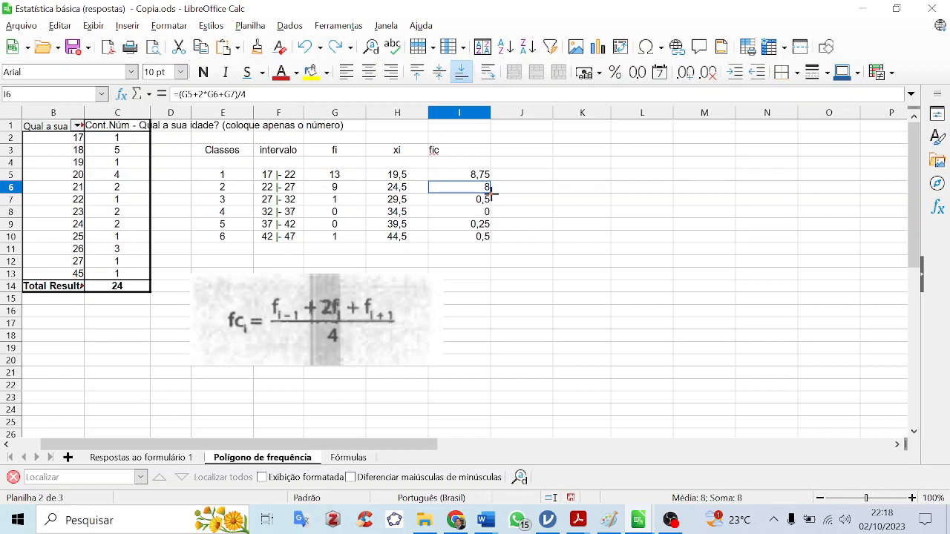
# Fill the I6 formula down through I10 and check the cell references in I9.
pyautogui.moveTo(492, 193); pyautogui.dragTo(492, 238)
pyautogui.click(480, 213)
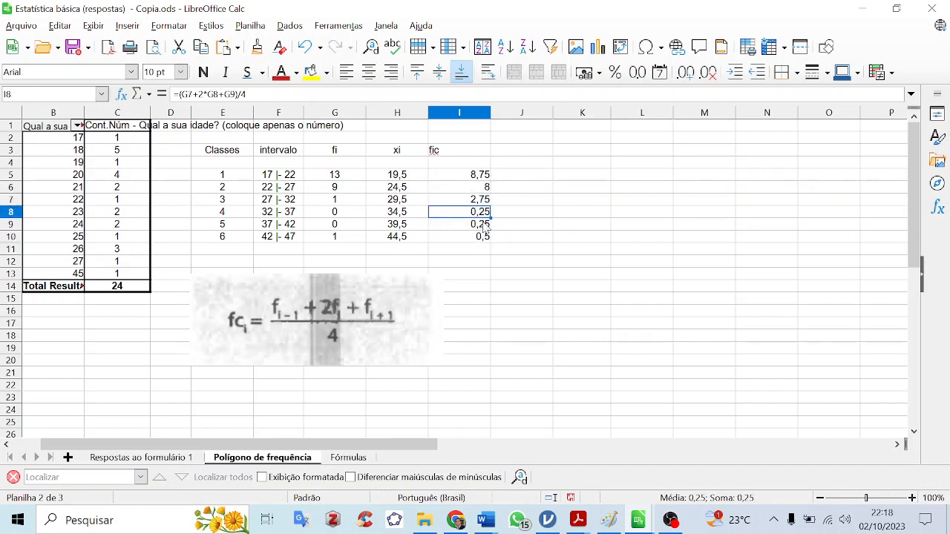
pyautogui.doubleClick(477, 225)
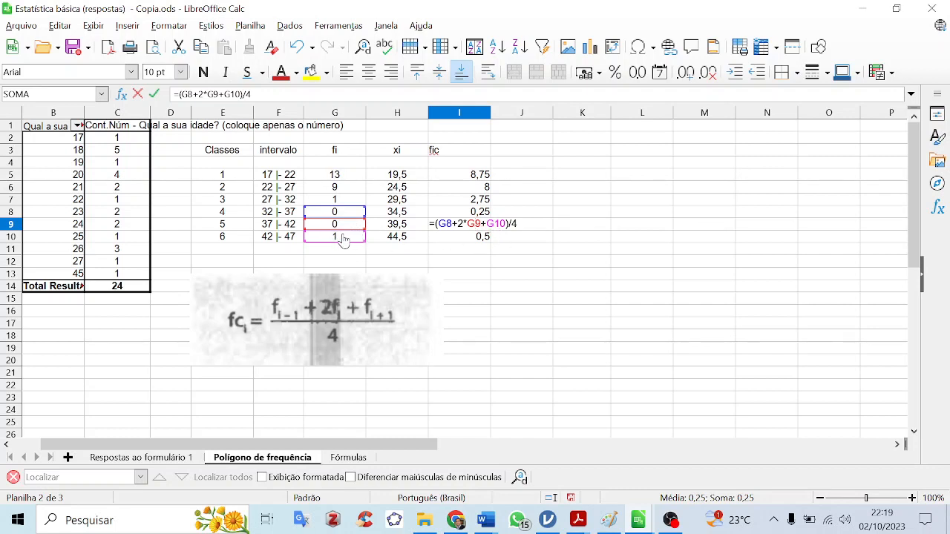
pyautogui.press('Return')
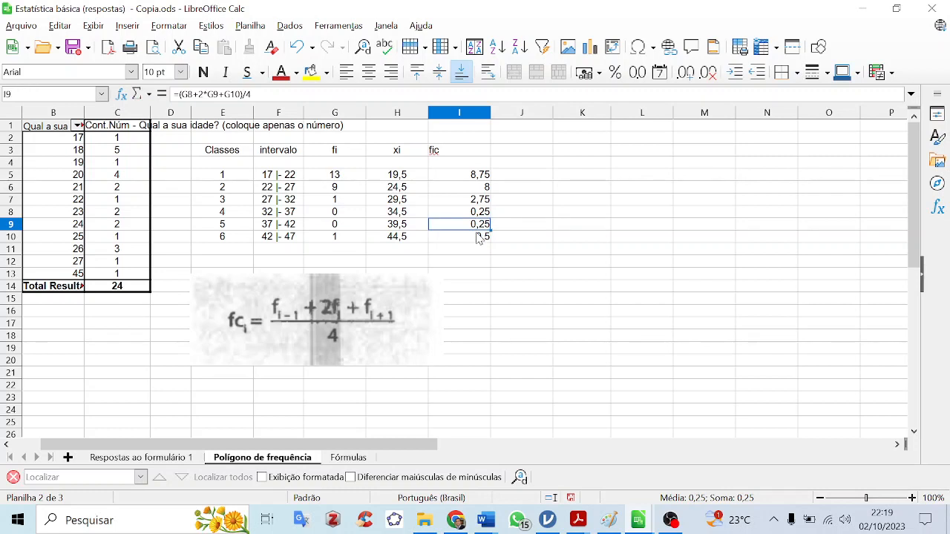
# Replace G11 with 0 in the I10 formula for the last class, giving =(G9+2*G10+0)/4.
pyautogui.doubleClick(481, 237)
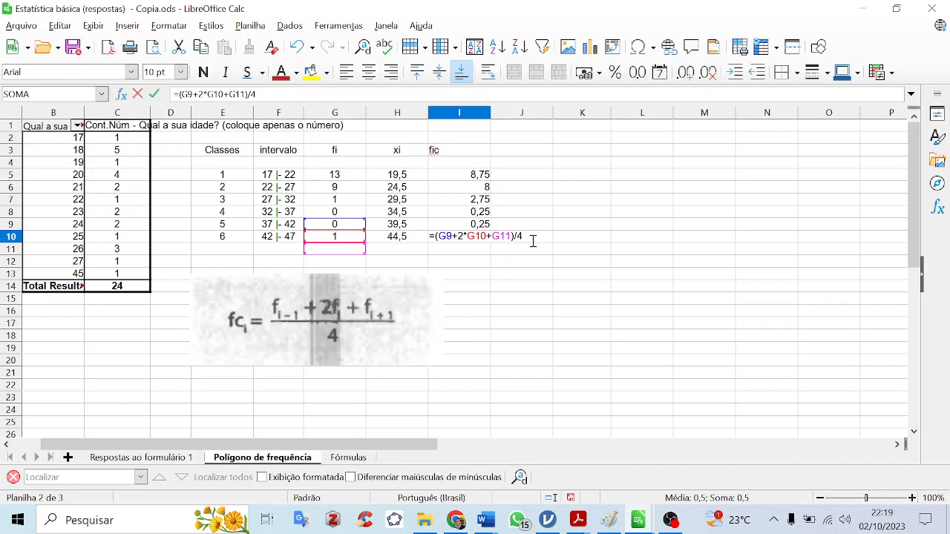
pyautogui.press('BackSpace')
pyautogui.press('BackSpace')
pyautogui.press('BackSpace')
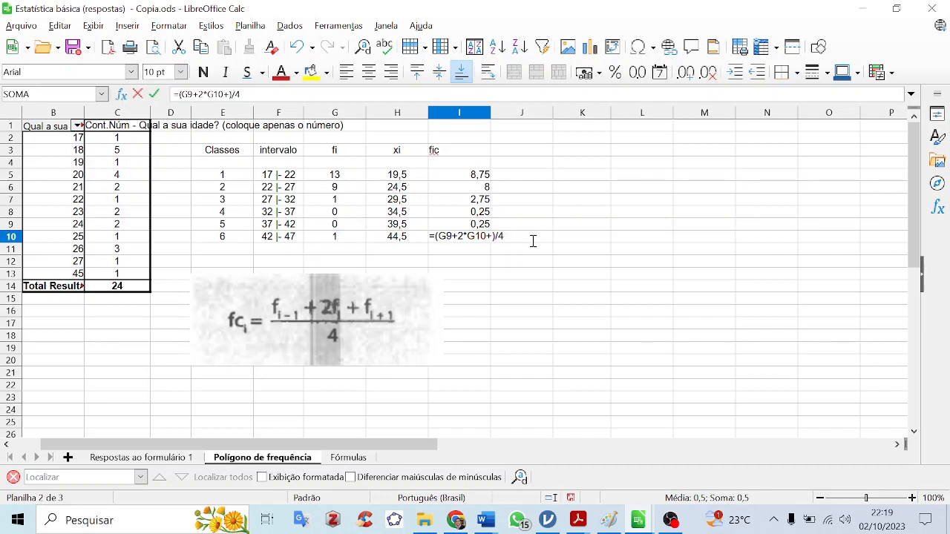
pyautogui.write('0')
pyautogui.press('Return')
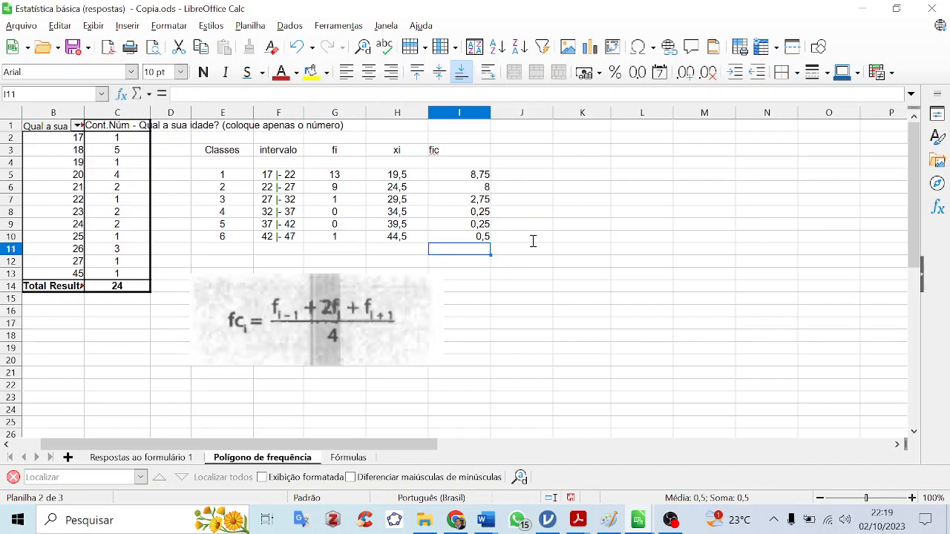
# Reduce the fic values in I5:I10 to zero decimal places.
pyautogui.moveTo(482, 178); pyautogui.dragTo(481, 237)
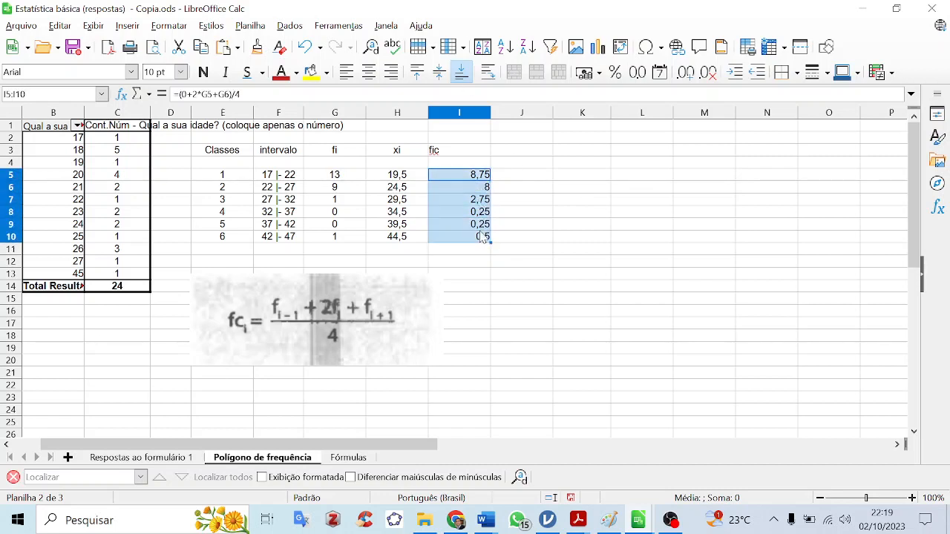
pyautogui.click(709, 75)
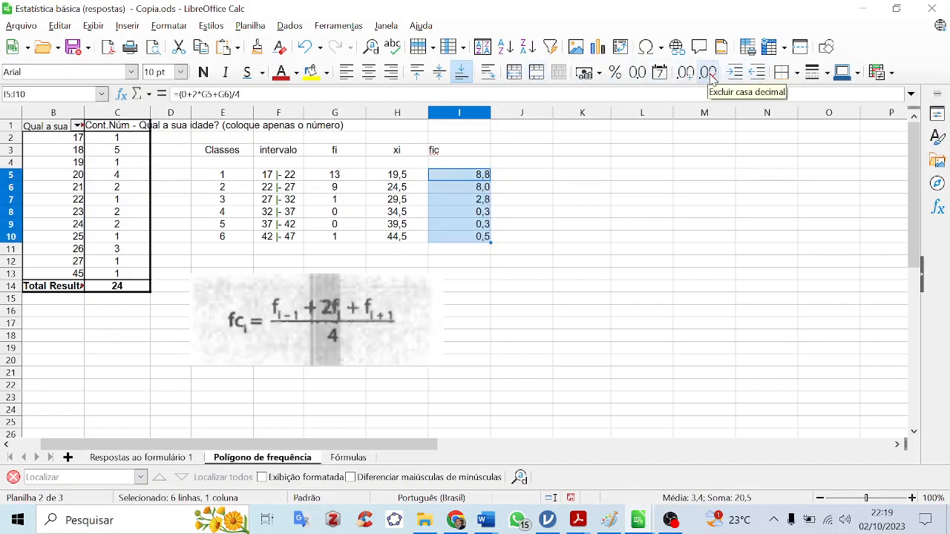
pyautogui.click(708, 74)
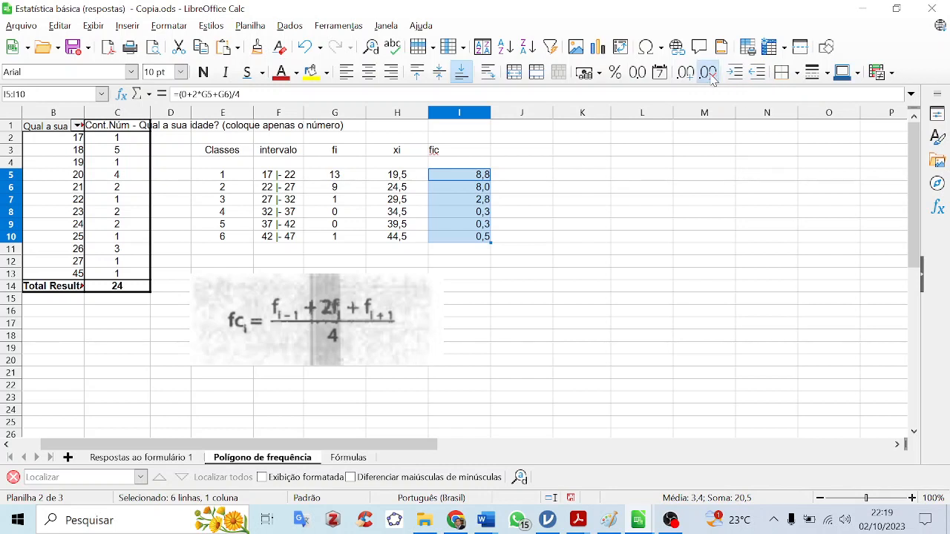
# Centre the fic heading and its values in I3:I10.
pyautogui.click(466, 190)
pyautogui.moveTo(462, 140); pyautogui.dragTo(474, 238)
pyautogui.click(466, 155)
pyautogui.click(368, 73)
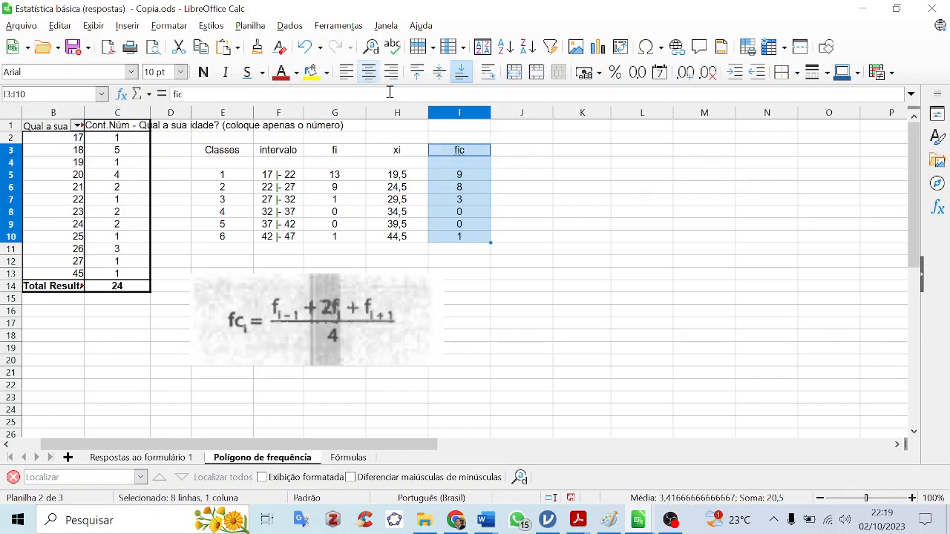
pyautogui.click(506, 205)
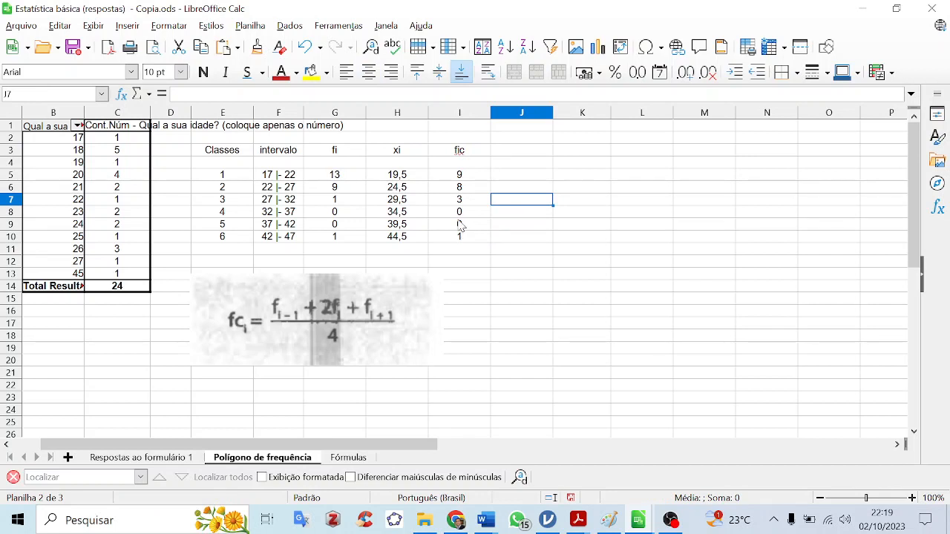
# Compare the sum of the fi values in G5:G10 with the sum of the fic values in I5:I10.
pyautogui.moveTo(334, 174); pyautogui.dragTo(351, 238)
pyautogui.moveTo(479, 178); pyautogui.dragTo(469, 239)
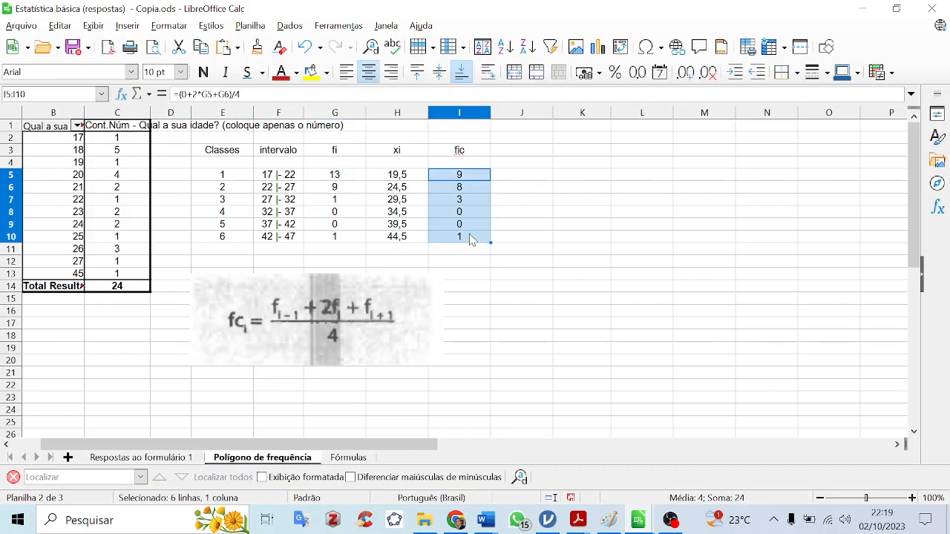
pyautogui.click(470, 238)
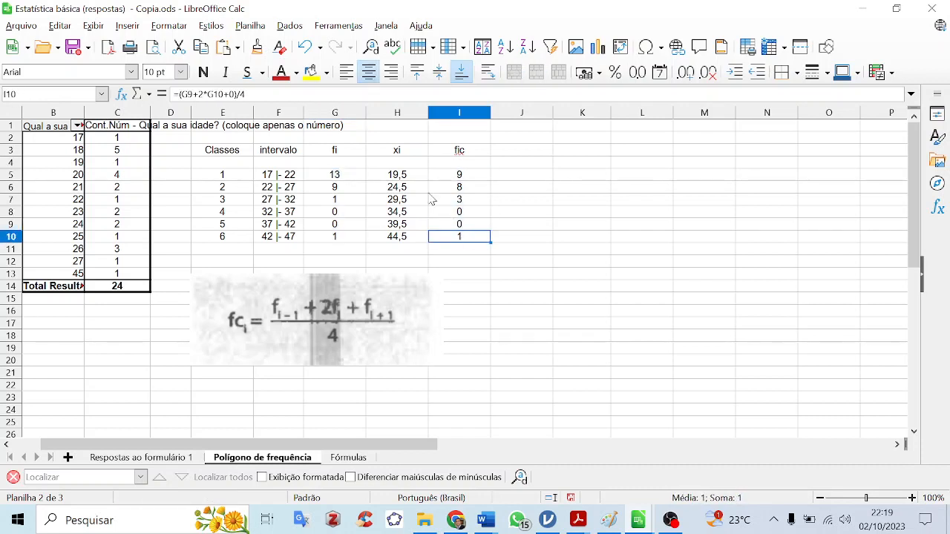
# Insert a lines-only line chart from the xi and fic range H4:I10, with the data series in rows.
pyautogui.moveTo(397, 177); pyautogui.dragTo(460, 202)
pyautogui.click(398, 164)
pyautogui.moveTo(398, 165); pyautogui.dragTo(460, 239)
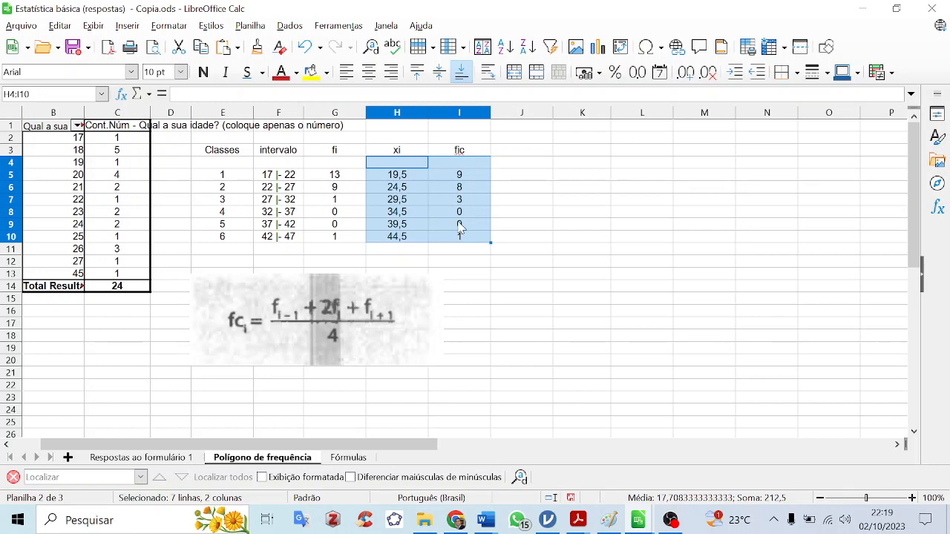
pyautogui.click(126, 26)
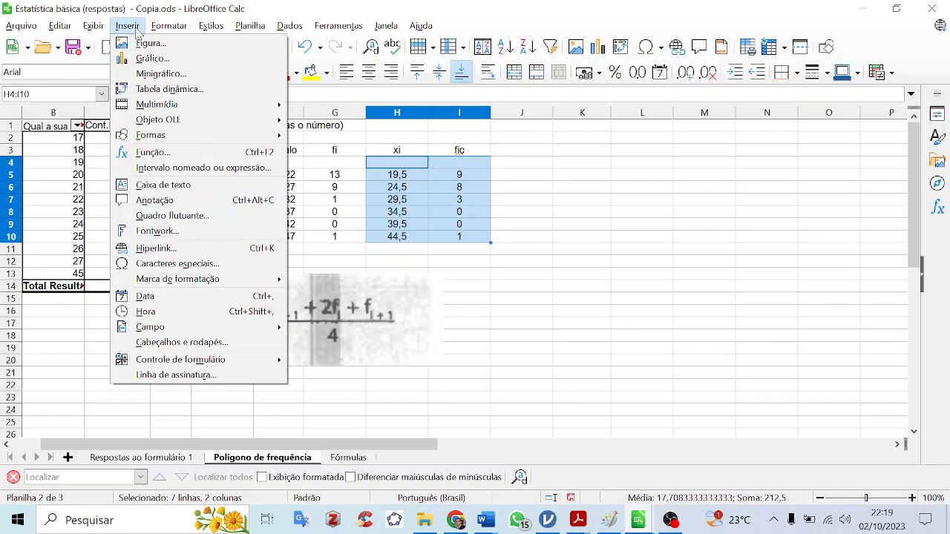
pyautogui.click(133, 58)
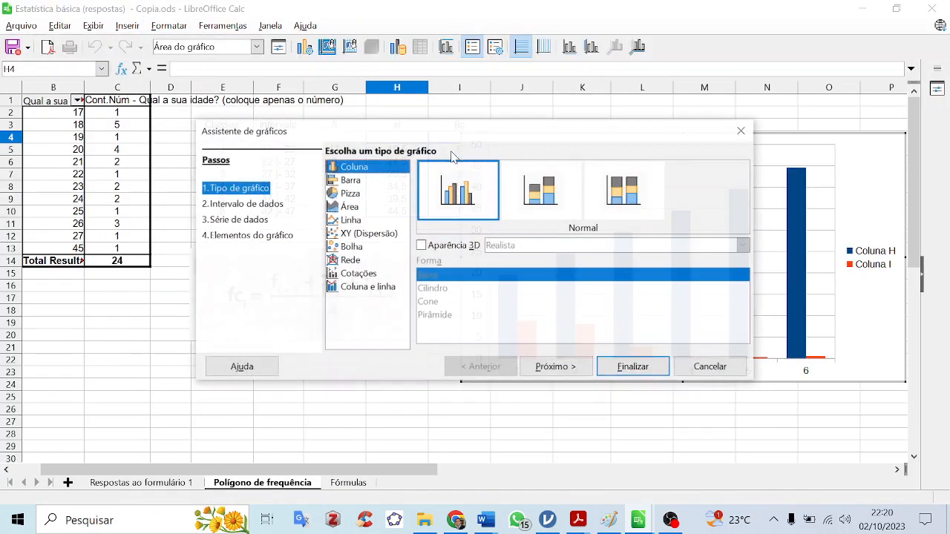
pyautogui.click(352, 220)
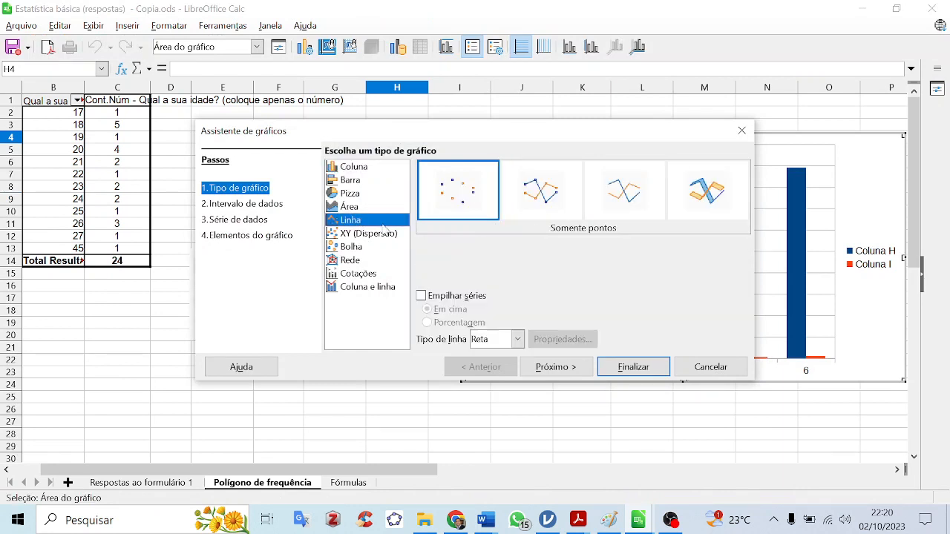
pyautogui.click(637, 193)
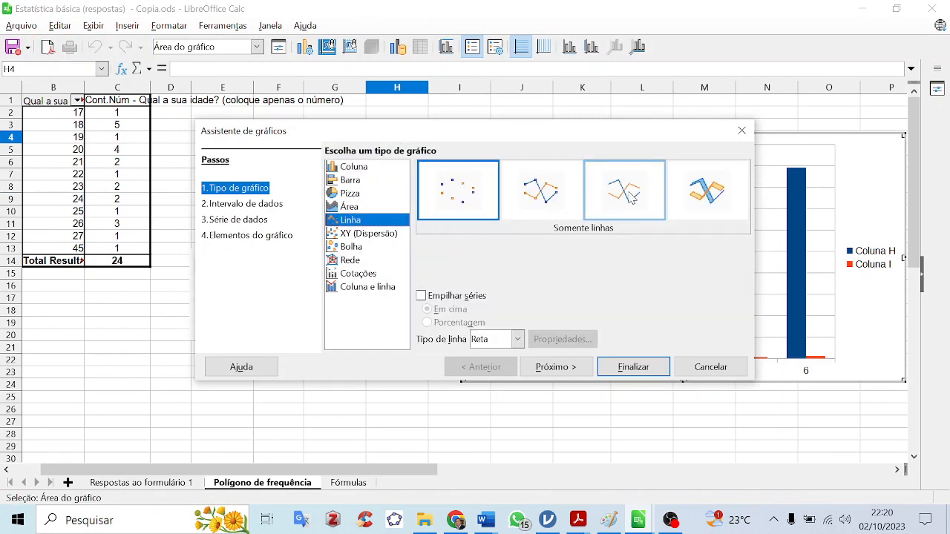
pyautogui.click(555, 365)
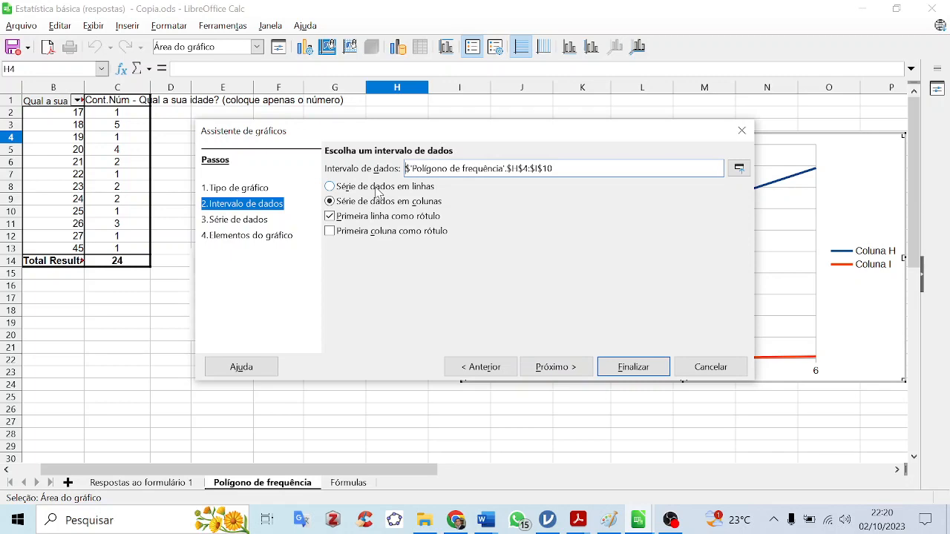
pyautogui.click(377, 192)
pyautogui.click(563, 365)
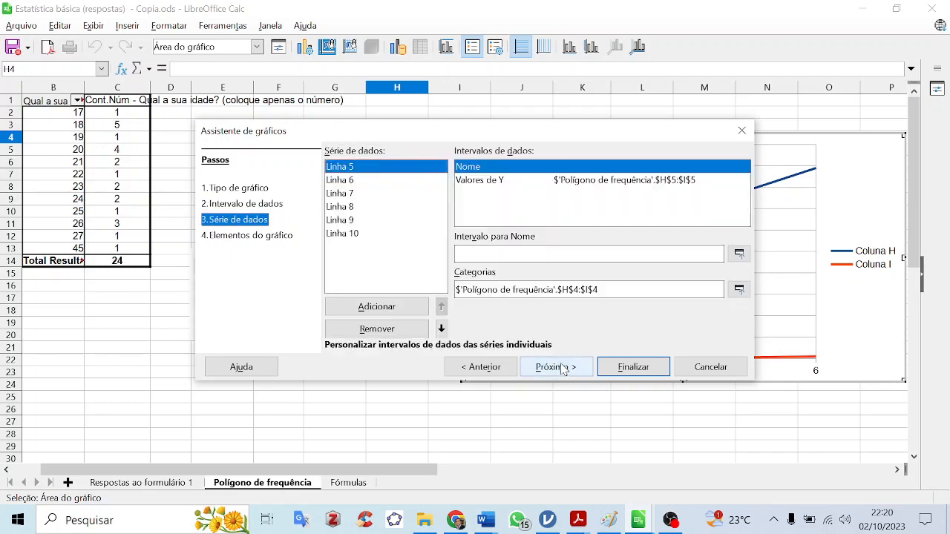
# Remove the series Linha 5 to Linha 10 from the chart and add one new empty series.
pyautogui.moveTo(535, 132); pyautogui.dragTo(580, 358)
pyautogui.moveTo(520, 351); pyautogui.dragTo(540, 168)
pyautogui.click(413, 275)
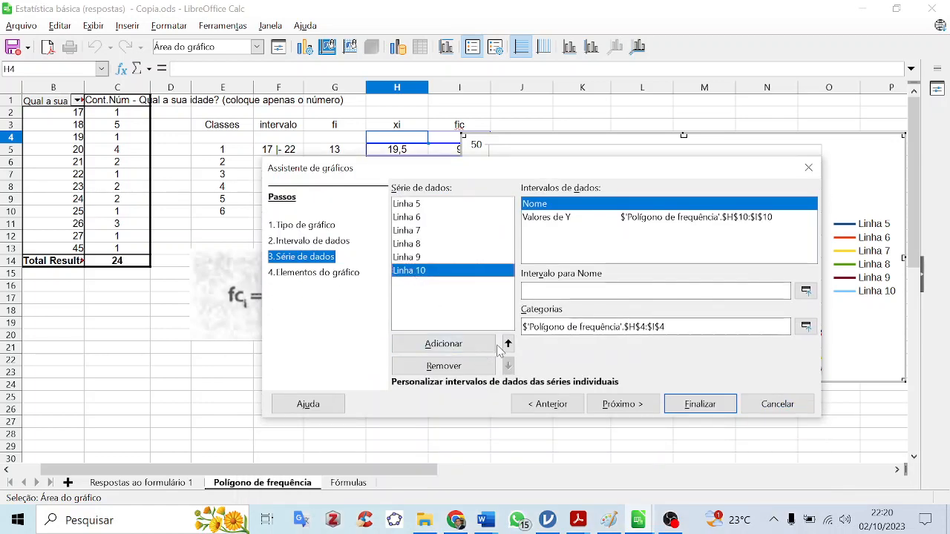
pyautogui.doubleClick(455, 366)
pyautogui.tripleClick(455, 366)
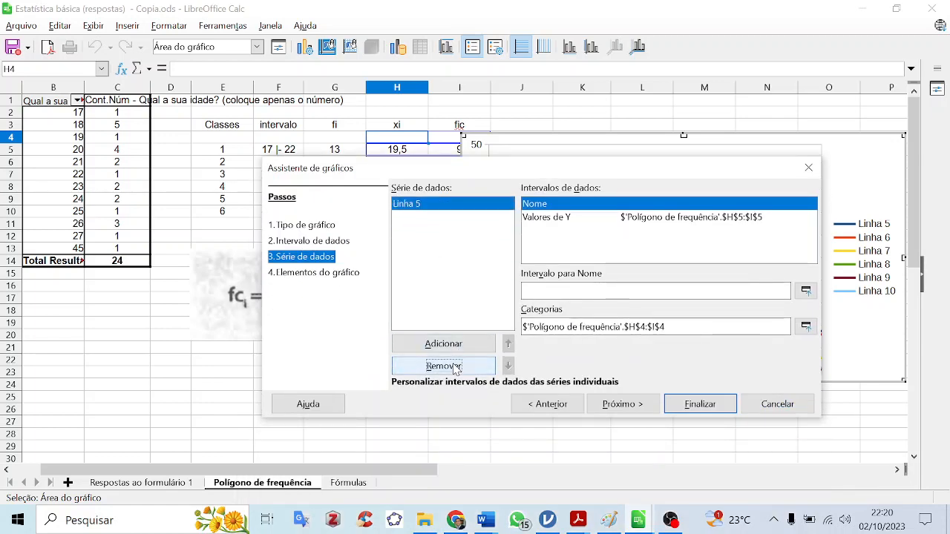
pyautogui.click(455, 366)
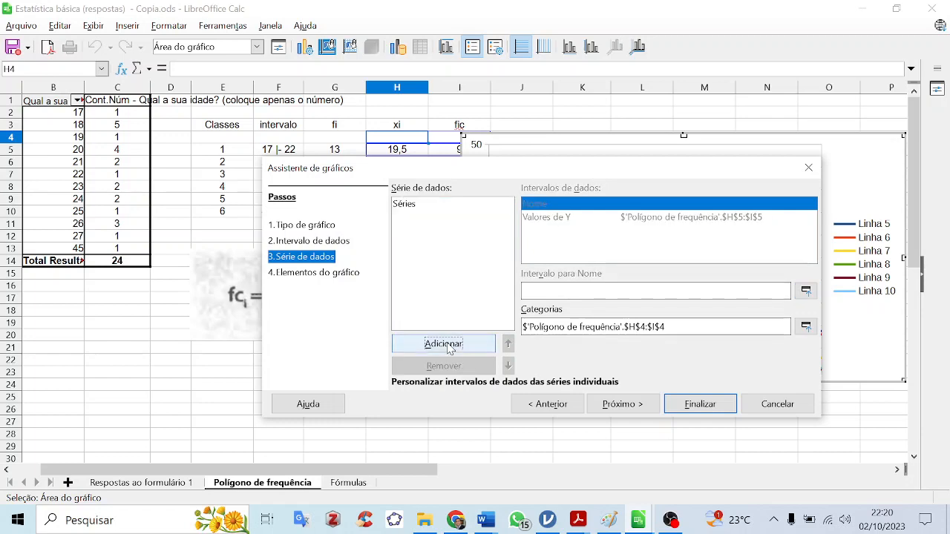
# Set the new series' Y values to the fic range I4:I10.
pyautogui.click(413, 207)
pyautogui.moveTo(547, 176); pyautogui.dragTo(478, 228)
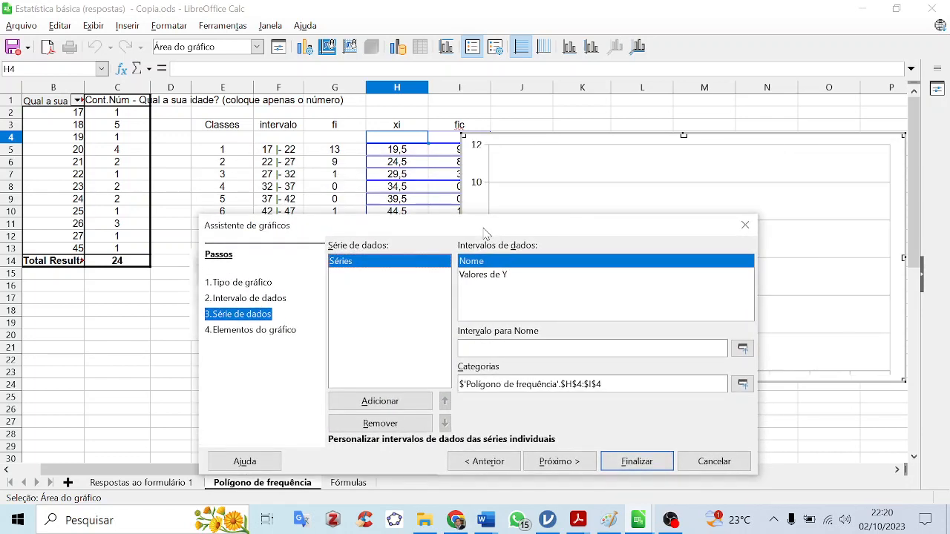
pyautogui.click(479, 273)
pyautogui.moveTo(543, 223); pyautogui.dragTo(542, 181)
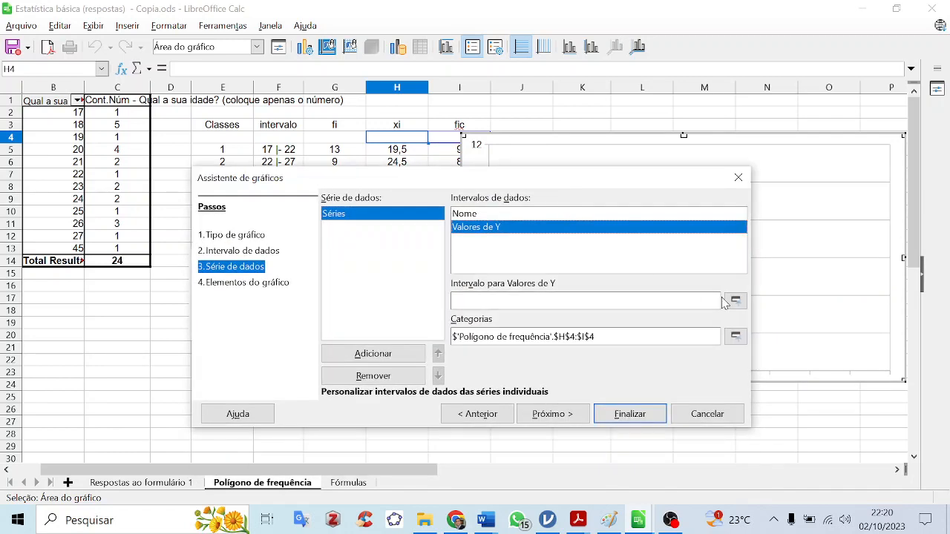
pyautogui.click(735, 300)
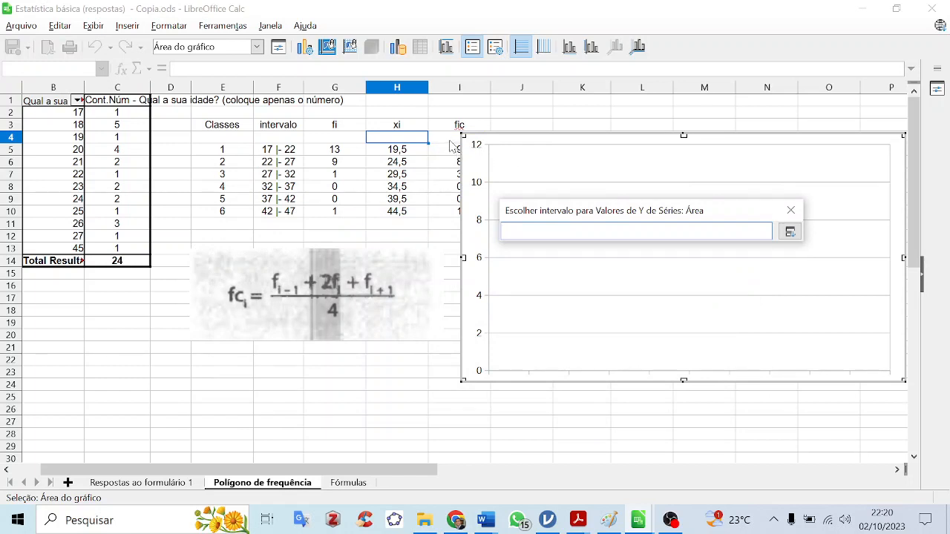
pyautogui.moveTo(450, 141); pyautogui.dragTo(449, 220)
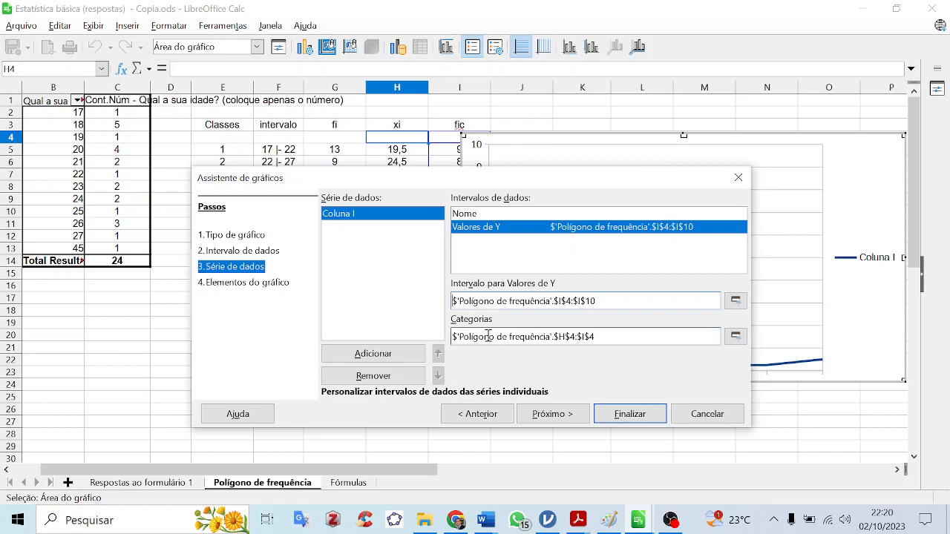
# Set the chart categories to the xi range H4:H10 and continue to the chart elements.
pyautogui.click(736, 336)
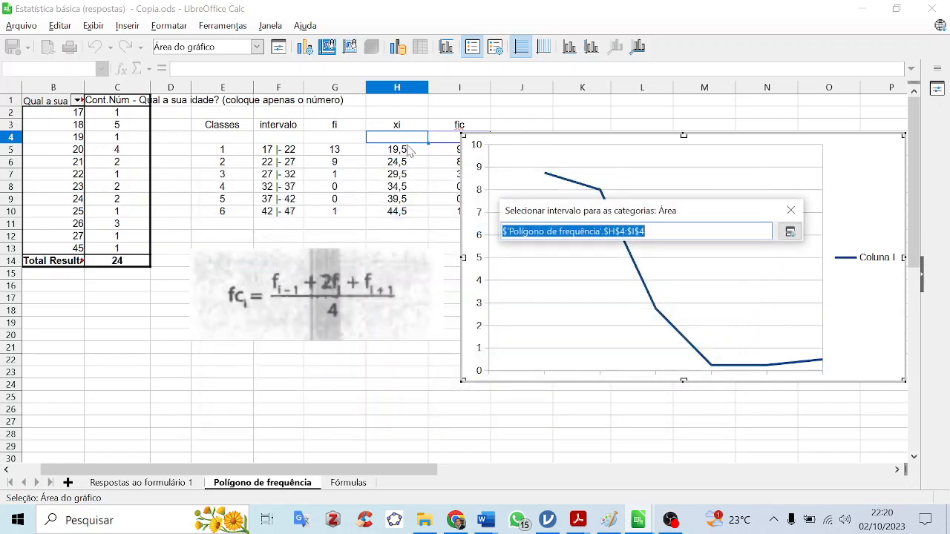
pyautogui.moveTo(406, 143); pyautogui.dragTo(409, 211)
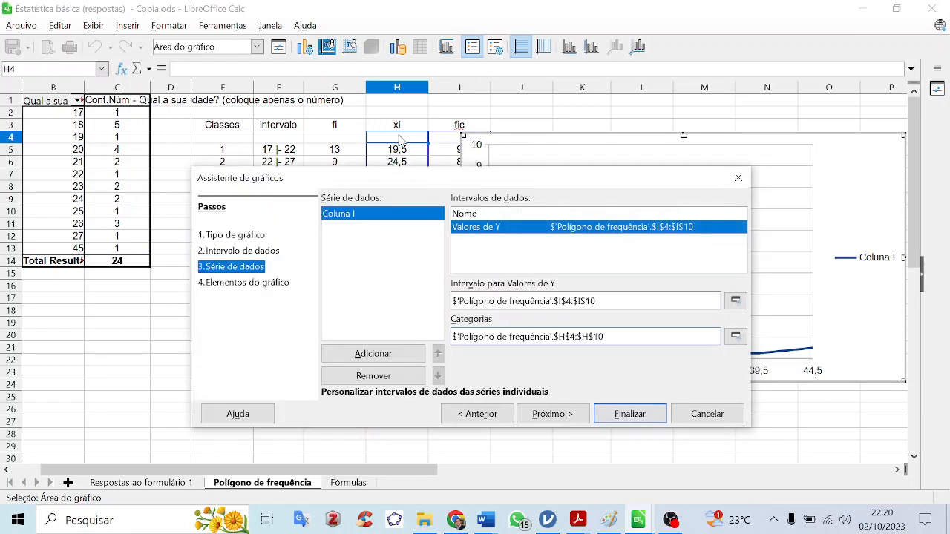
pyautogui.click(558, 417)
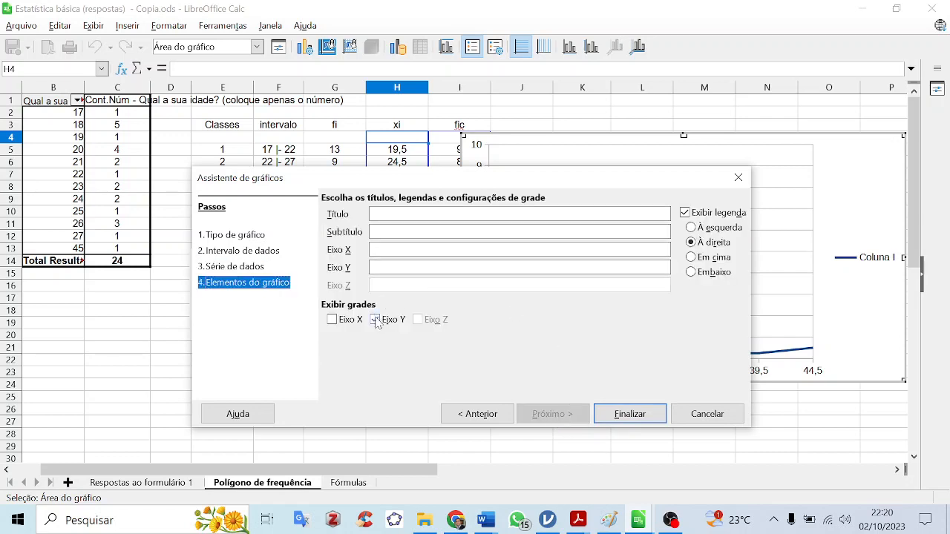
# Show the chart's X-axis grid and hide its Y-axis grid.
pyautogui.moveTo(520, 182); pyautogui.dragTo(556, 153)
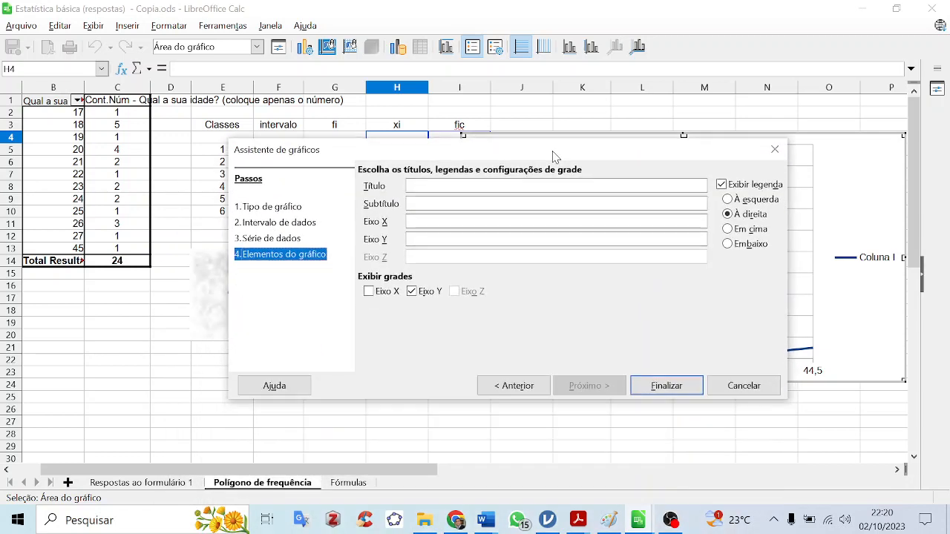
pyautogui.moveTo(499, 160); pyautogui.dragTo(497, 261)
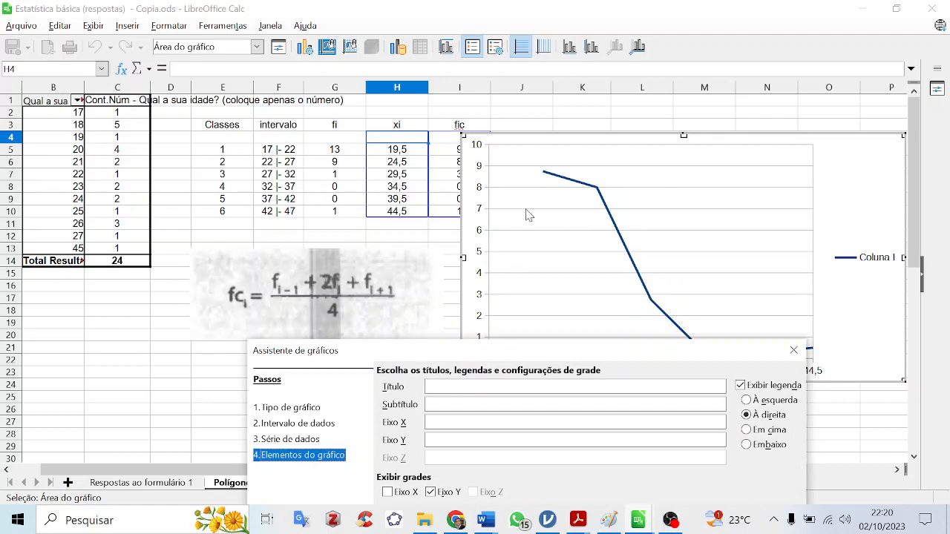
pyautogui.moveTo(524, 379); pyautogui.dragTo(555, 202)
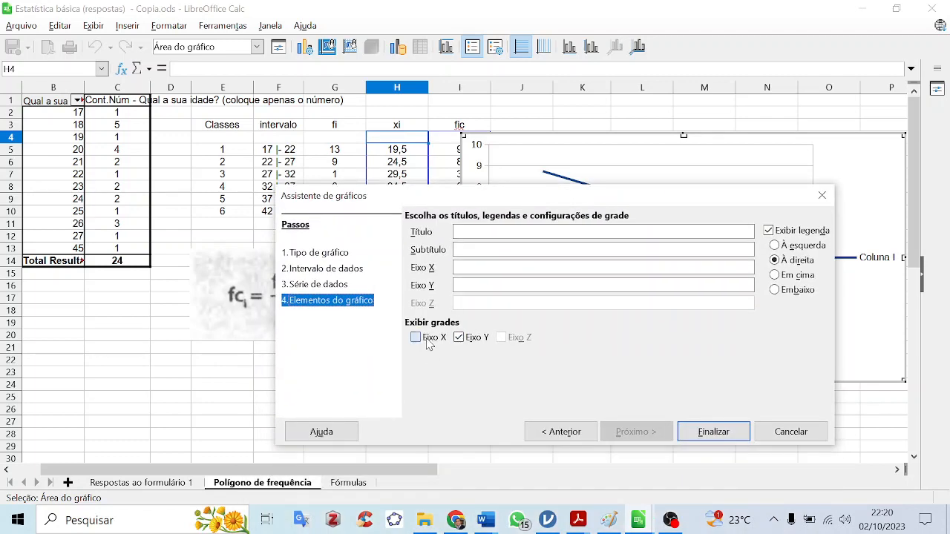
pyautogui.click(415, 337)
pyautogui.click(432, 335)
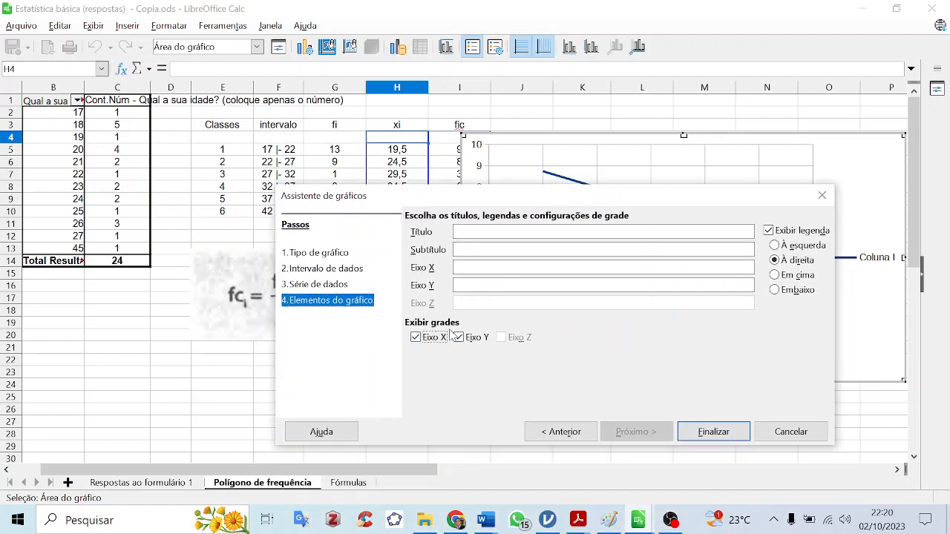
pyautogui.click(458, 338)
pyautogui.moveTo(651, 200); pyautogui.dragTo(490, 325)
pyautogui.moveTo(633, 199); pyautogui.dragTo(596, 153)
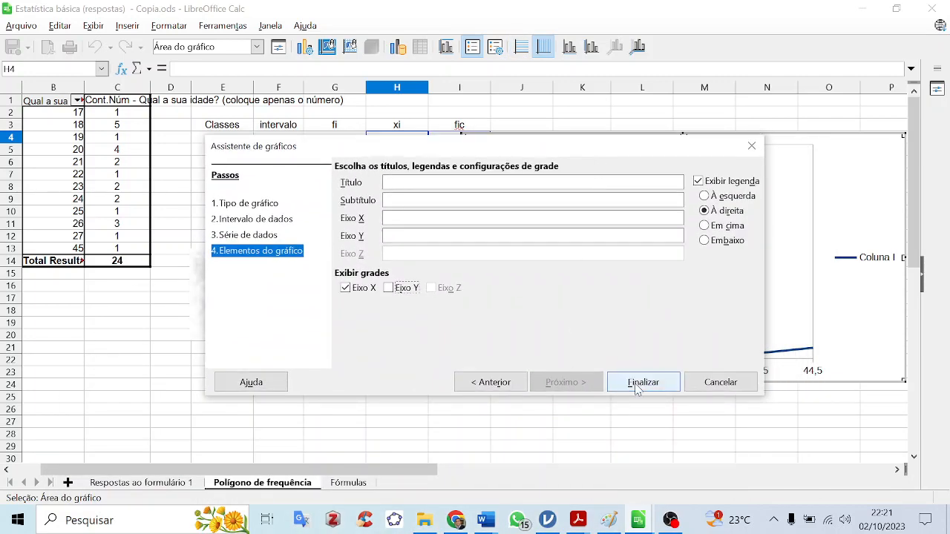
# Hide the chart legend and finish the chart, returning to the sheet cells.
pyautogui.click(723, 181)
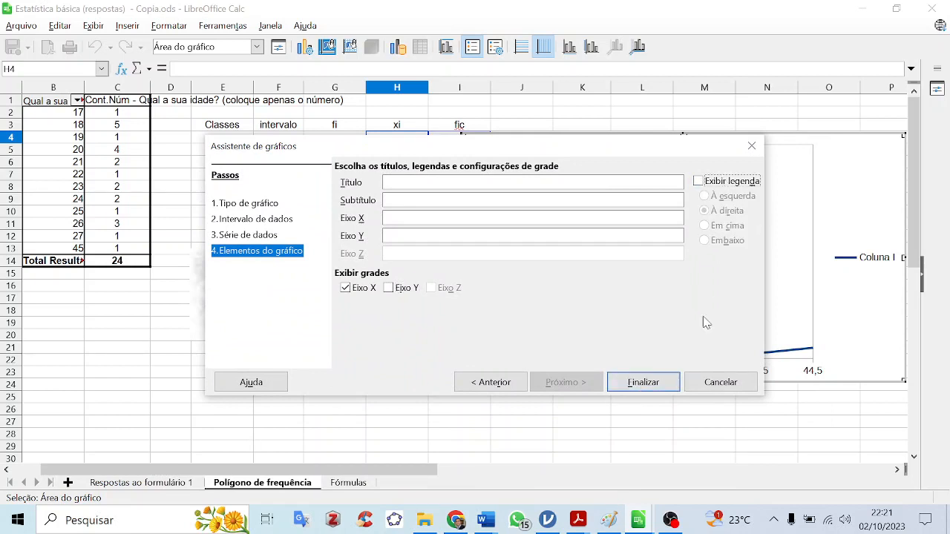
pyautogui.click(639, 381)
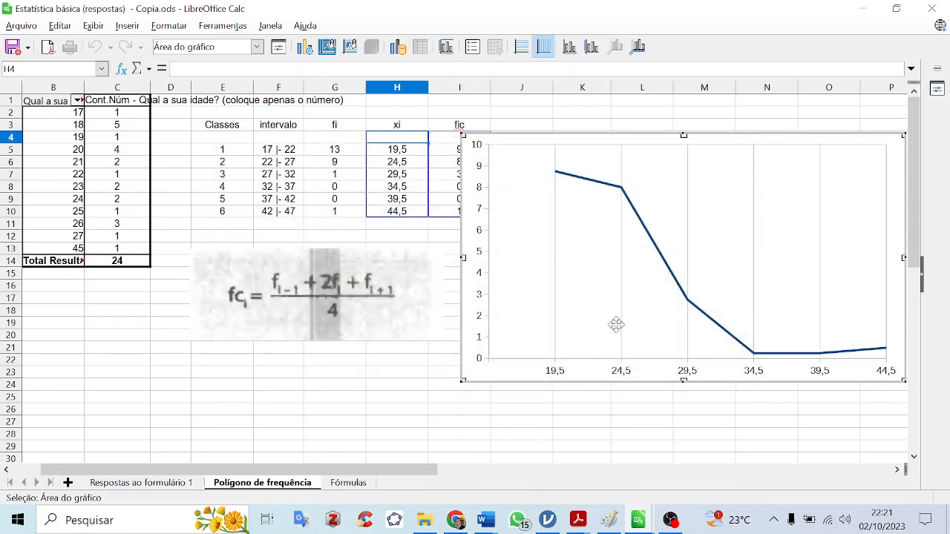
pyautogui.click(388, 348)
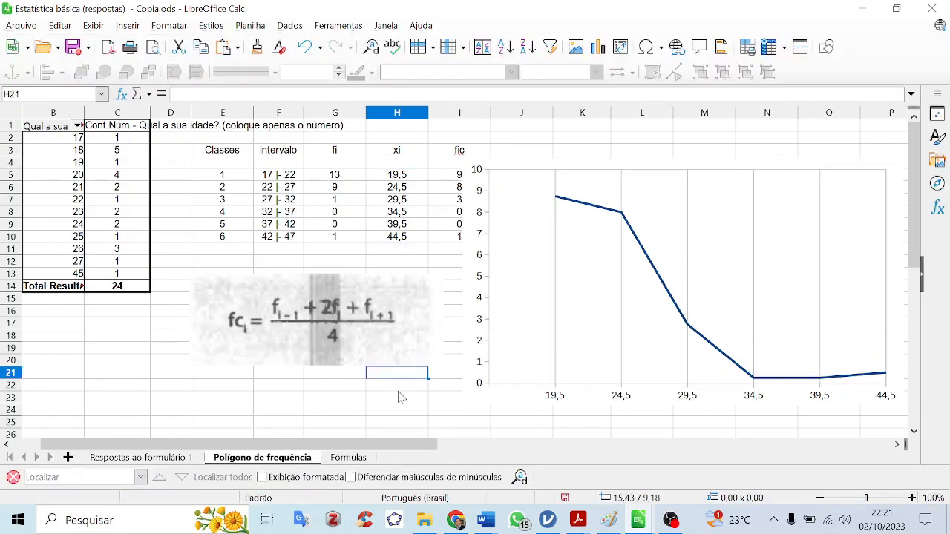
pyautogui.click(457, 398)
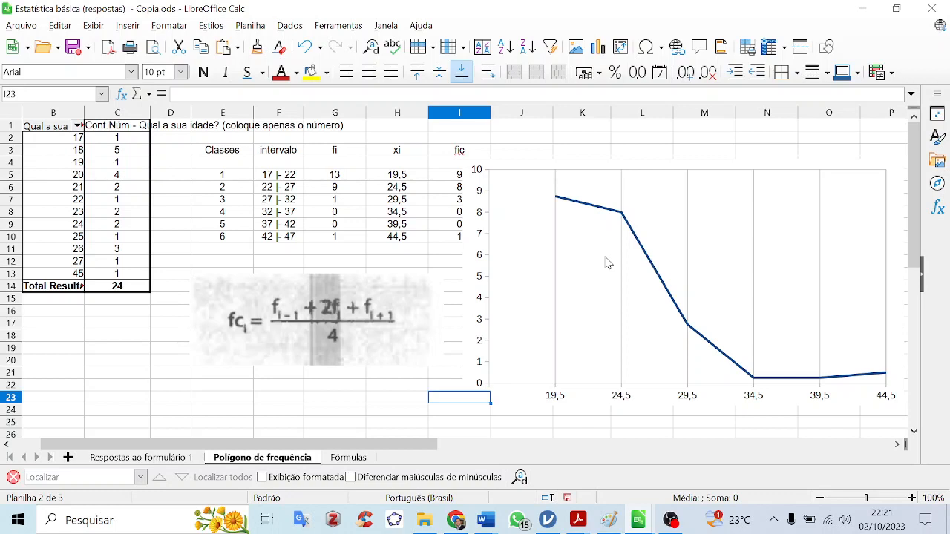
# Add data labels to the fic line series in the frequency polygon chart and leave chart editing.
pyautogui.doubleClick(633, 234)
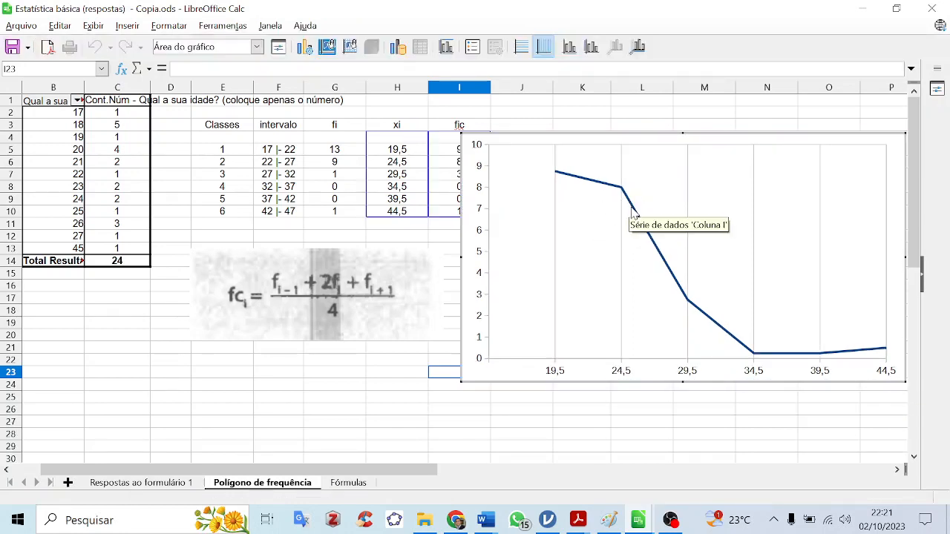
pyautogui.rightClick(631, 208)
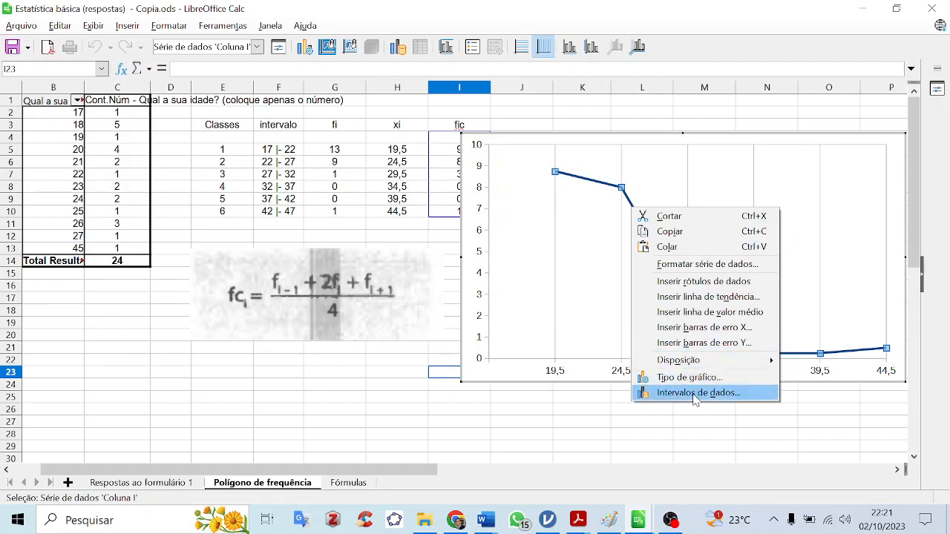
pyautogui.click(690, 281)
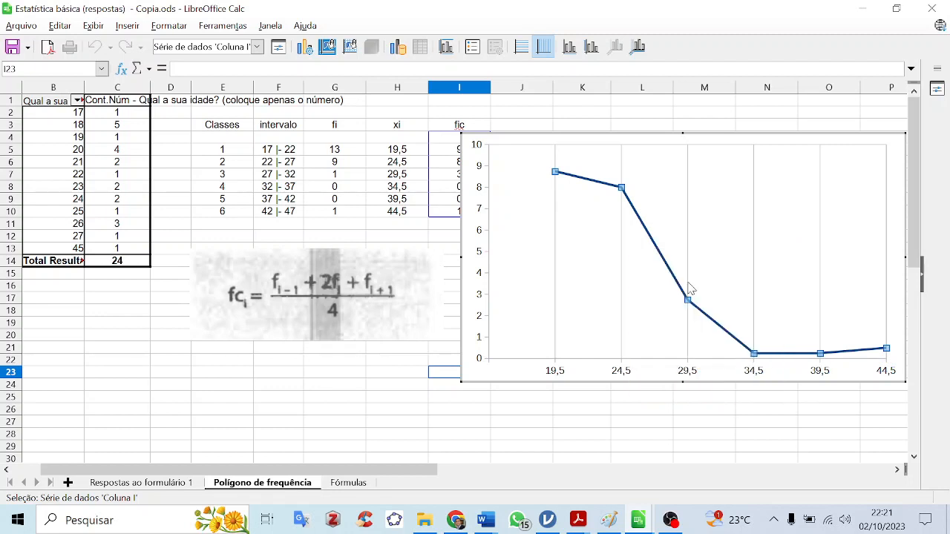
pyautogui.click(437, 411)
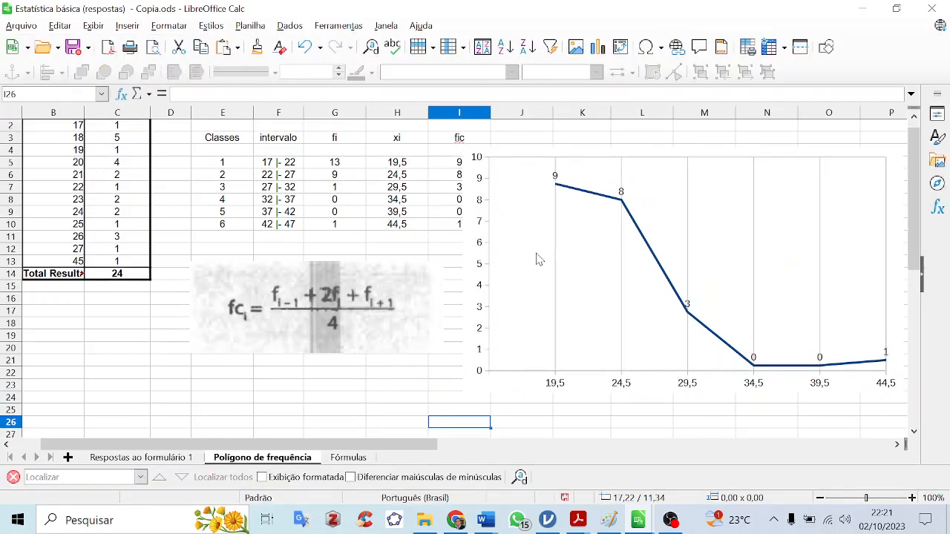
# Shrink the chart to about 12.2 × 6.9 cm and place it beside the table, clear of the fic column.
pyautogui.moveTo(464, 395); pyautogui.dragTo(568, 336)
pyautogui.moveTo(739, 247); pyautogui.dragTo(663, 236)
pyautogui.click(785, 371)
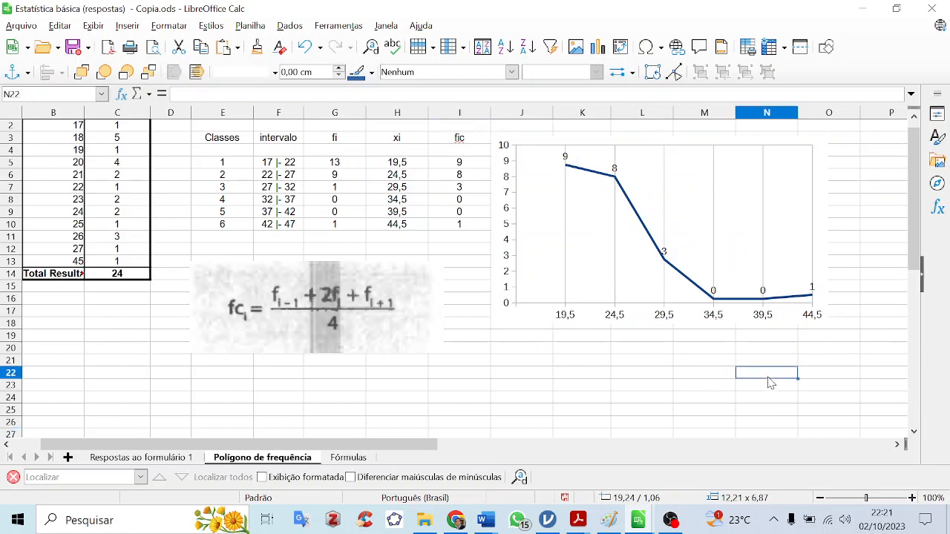
pyautogui.doubleClick(666, 255)
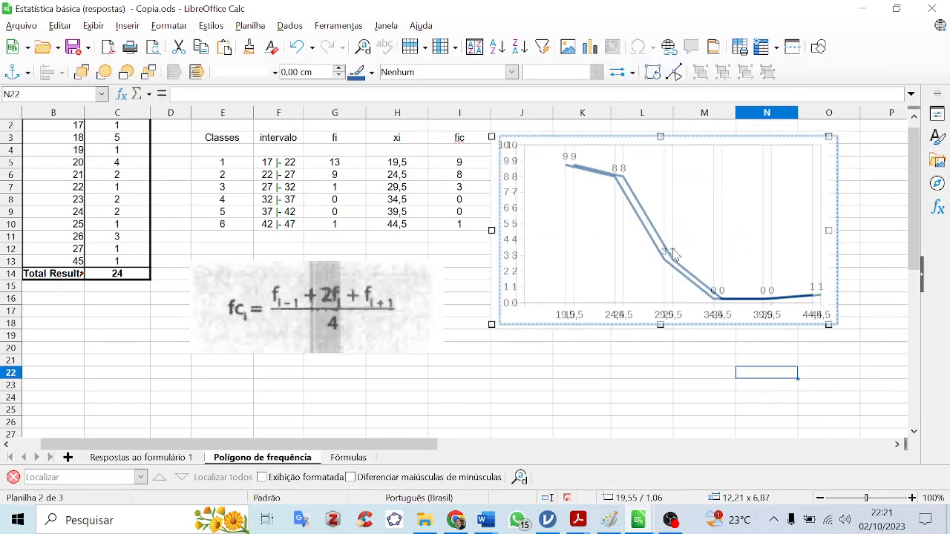
pyautogui.press('Escape')
pyautogui.click(664, 387)
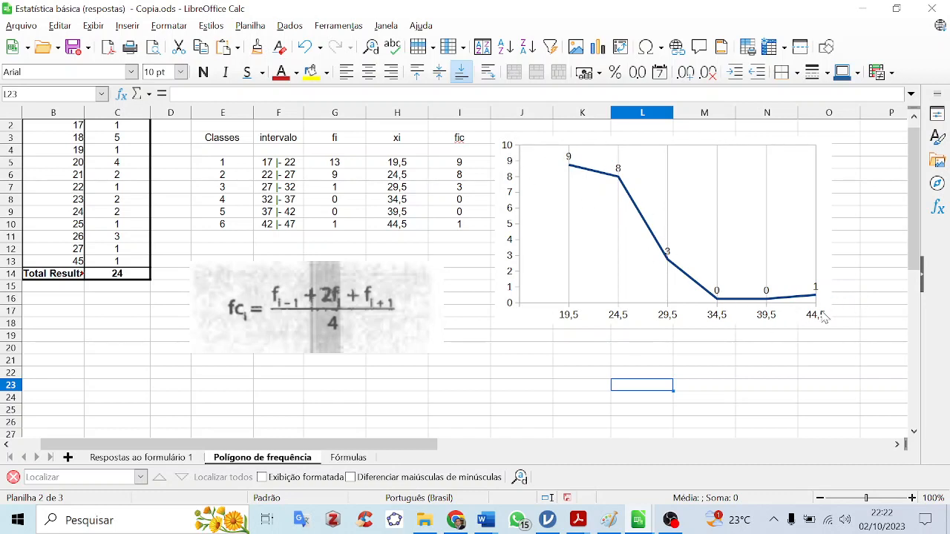
pyautogui.click(502, 344)
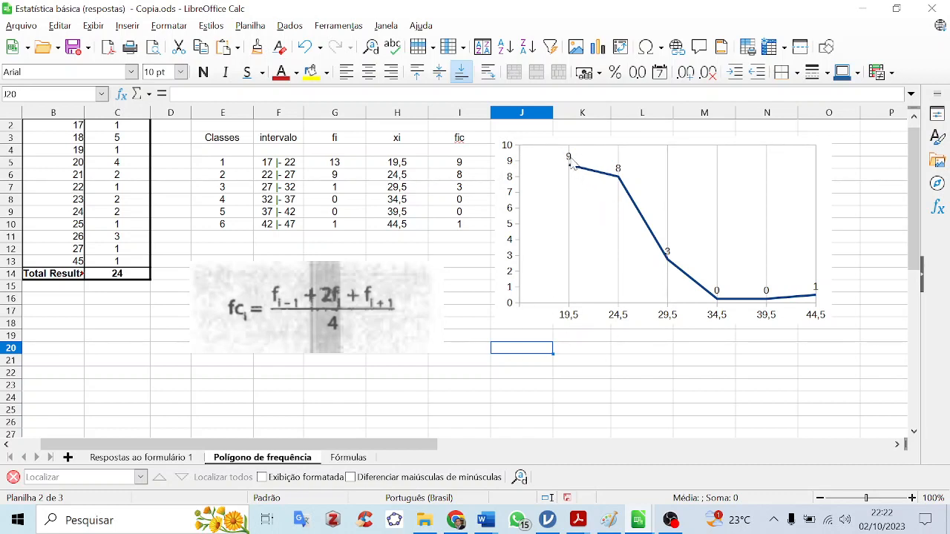
pyautogui.click(346, 165)
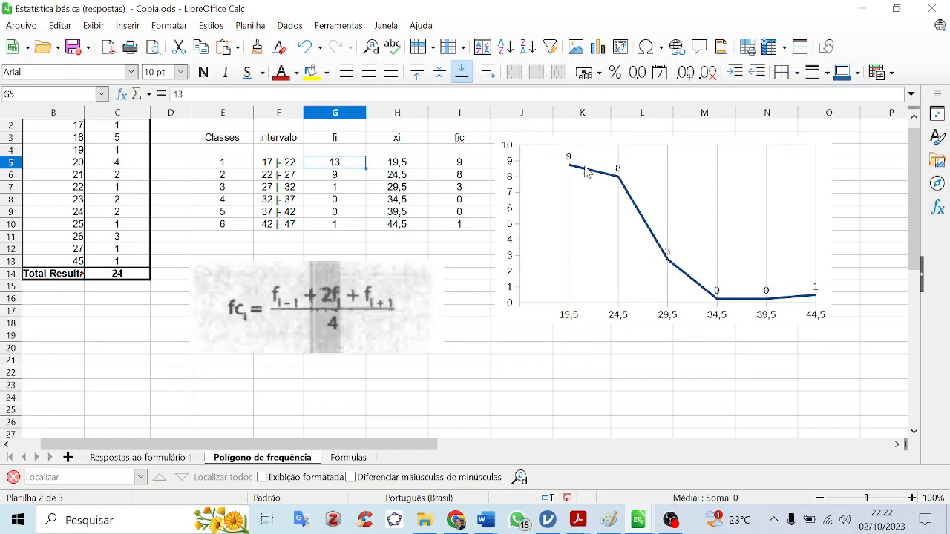
pyautogui.click(337, 175)
pyautogui.click(339, 193)
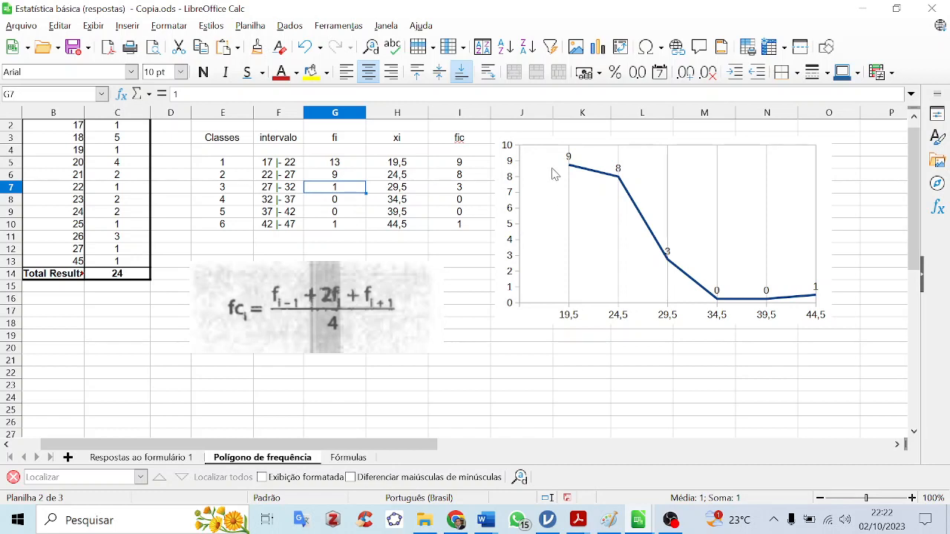